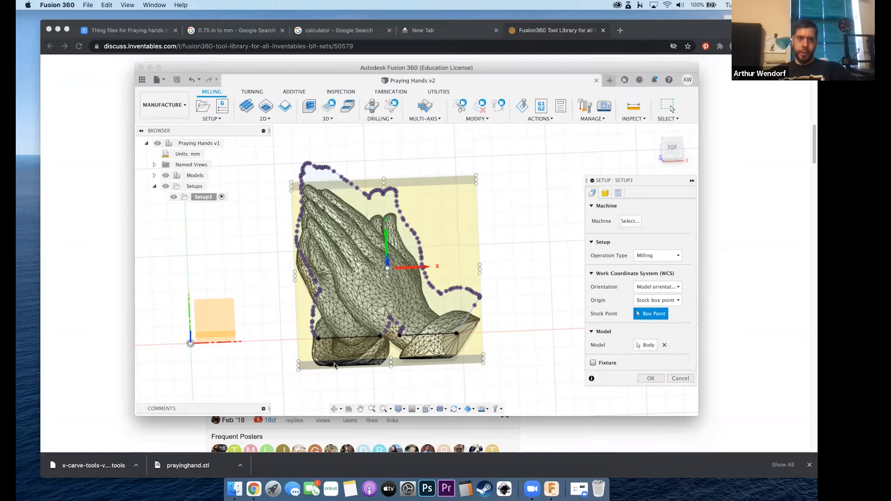
# Step: Set the setup's origin to the front-left top corner point of the stock box
pyautogui.click(299, 367)
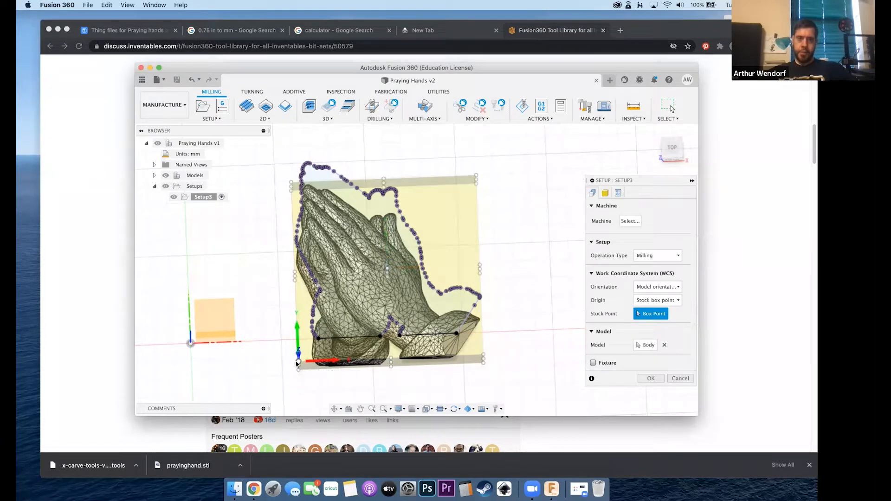
pyautogui.click(333, 409)
pyautogui.moveTo(368, 380)
pyautogui.mouseDown()
pyautogui.moveTo(335, 394)
pyautogui.moveTo(371, 324)
pyautogui.moveTo(388, 339)
pyautogui.mouseUp()
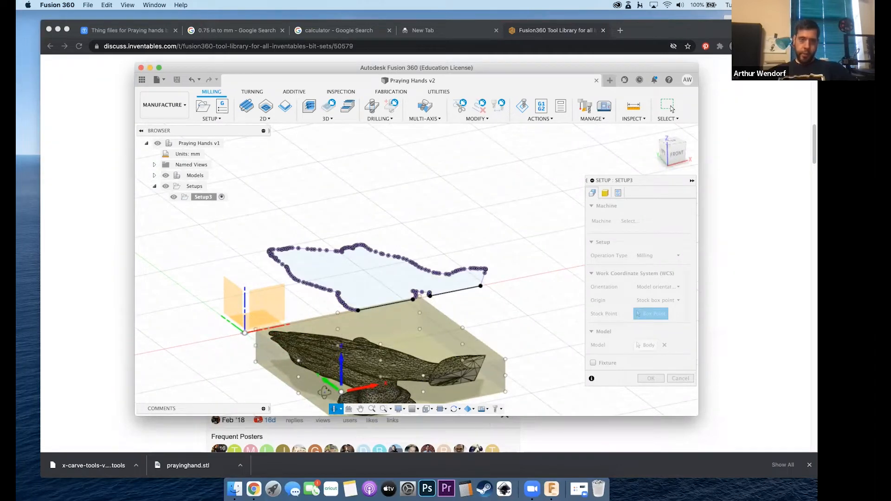
pyautogui.moveTo(398, 329); pyautogui.dragTo(387, 365)
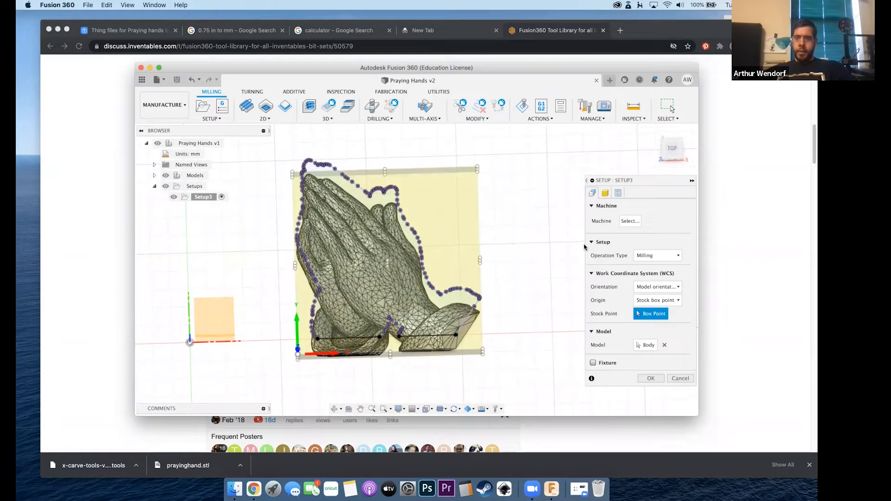
# Step: Change the setup's stock mode to a fixed size box
pyautogui.click(606, 193)
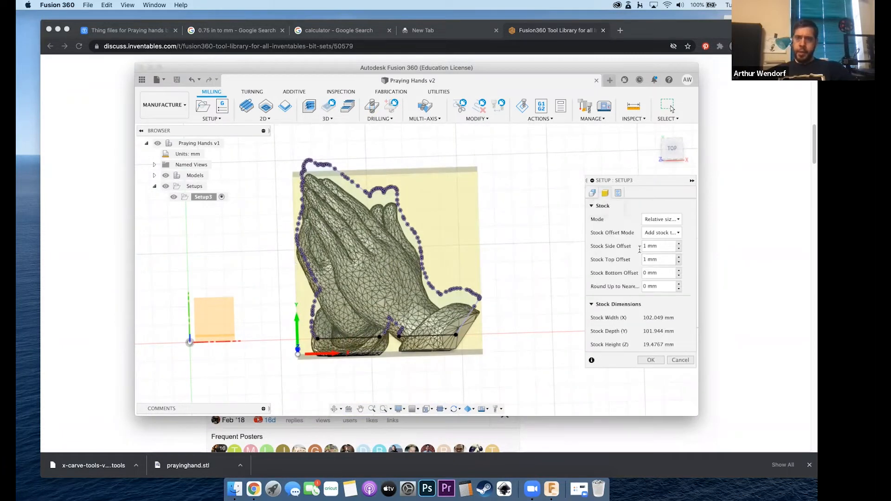
pyautogui.click(663, 221)
pyautogui.click(664, 231)
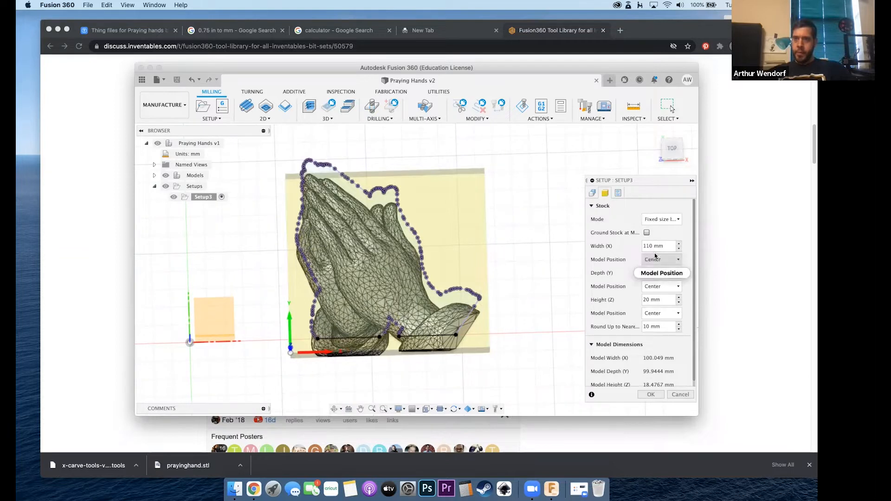
# Step: View the model from the top and hide Sketch1 of the Praying Hands model
pyautogui.click(671, 150)
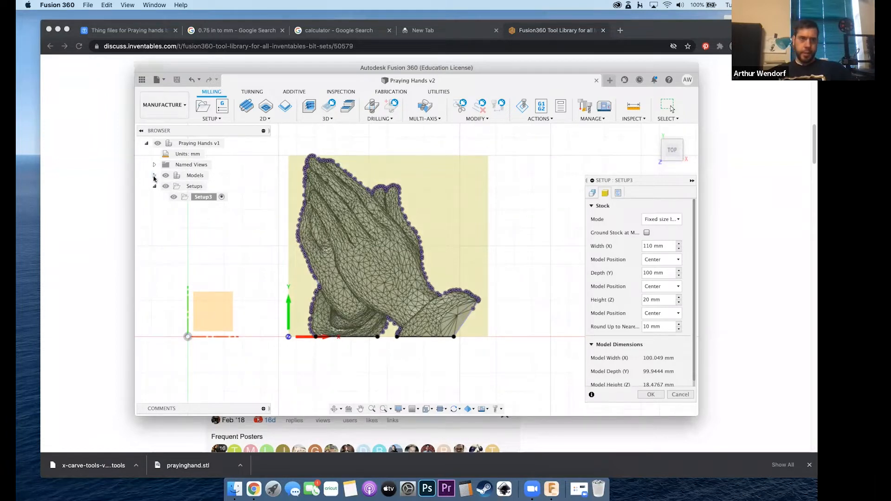
pyautogui.click(154, 175)
pyautogui.click(163, 186)
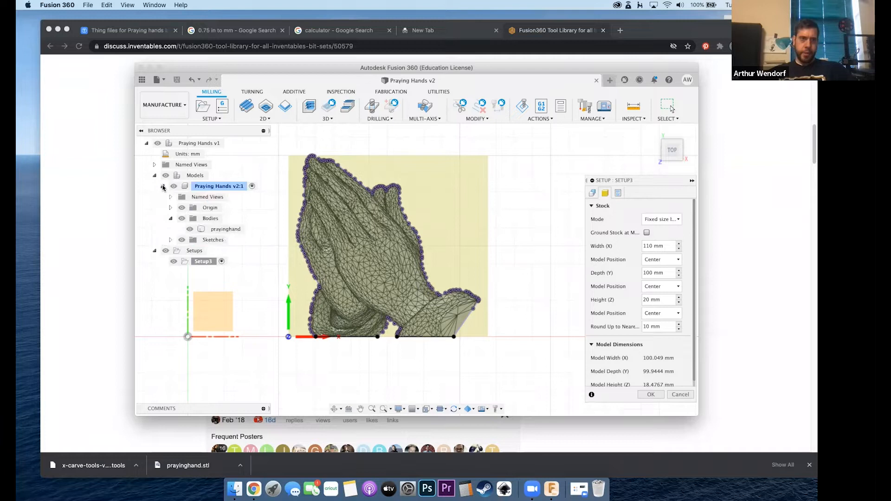
pyautogui.click(170, 240)
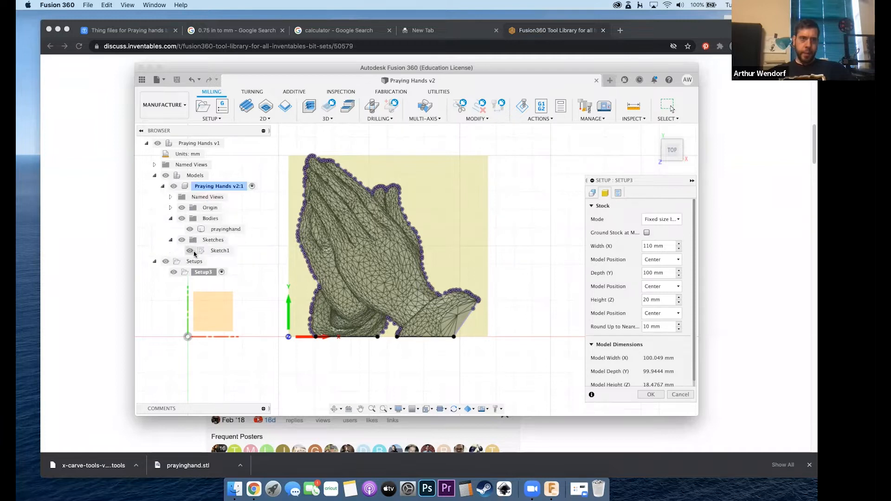
pyautogui.click(190, 251)
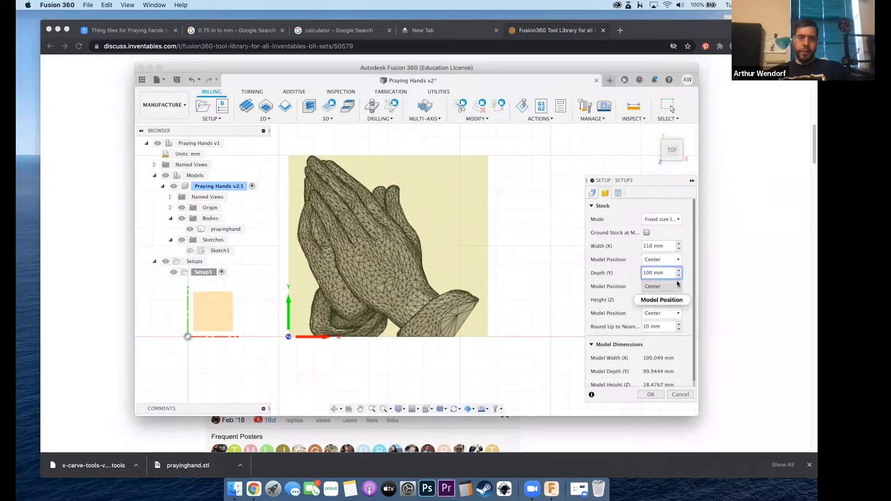
# Step: Set the stock depth (Y) to 110 mm and height (Z) to 19.75 mm, consulting the browser's 0.75 in to mm conversion
pyautogui.press('BackSpace')
pyautogui.write('1')
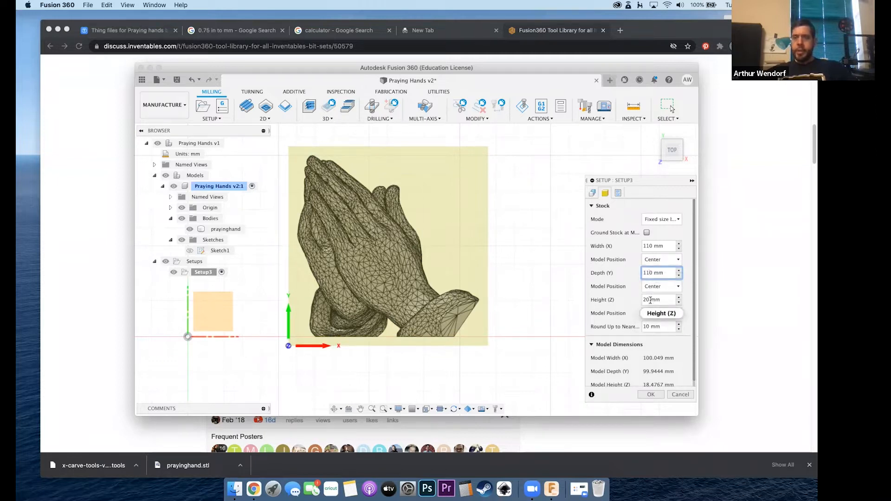
pyautogui.moveTo(651, 300)
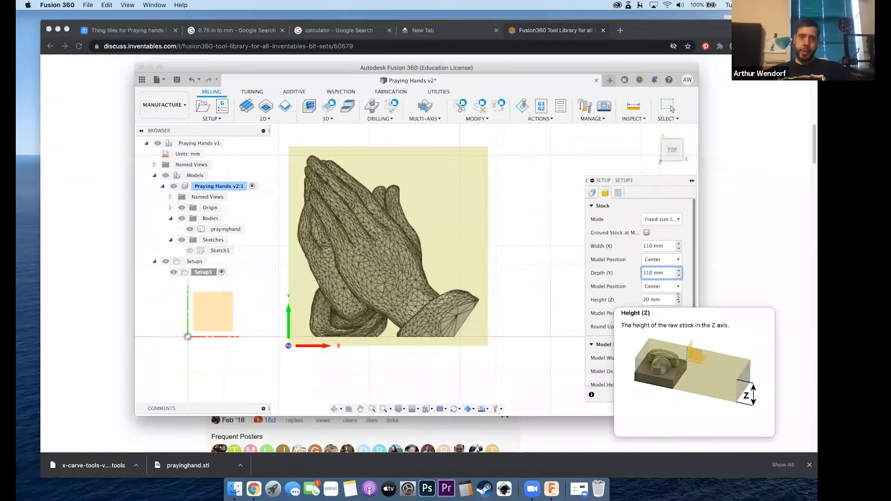
pyautogui.click(255, 24)
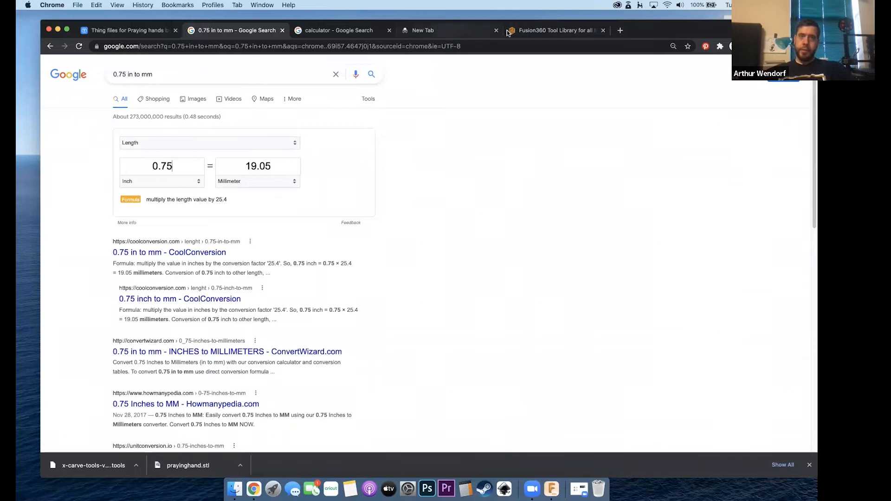
pyautogui.press('super+Tab')
pyautogui.click(651, 300)
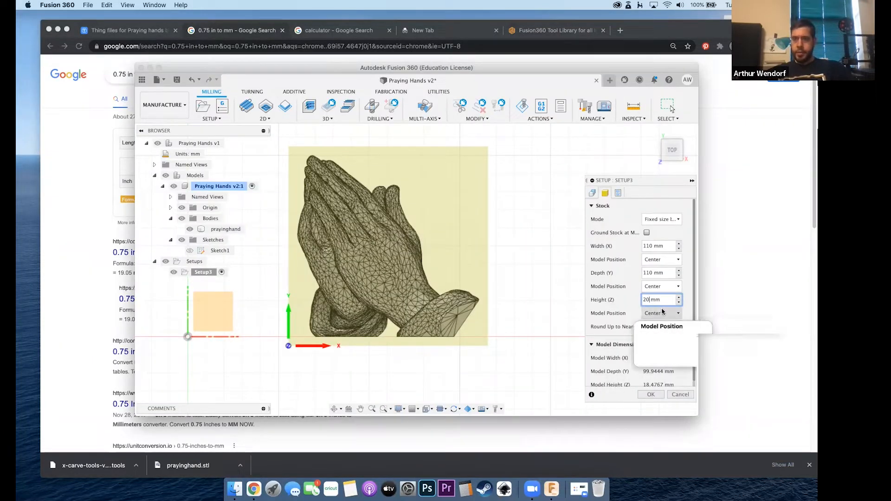
pyautogui.press('BackSpace')
pyautogui.press('BackSpace')
pyautogui.write('19')
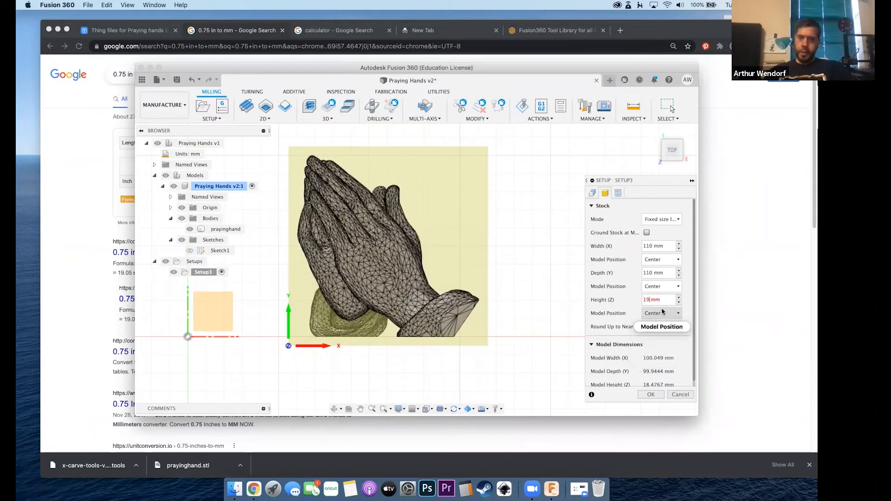
pyautogui.write('.')
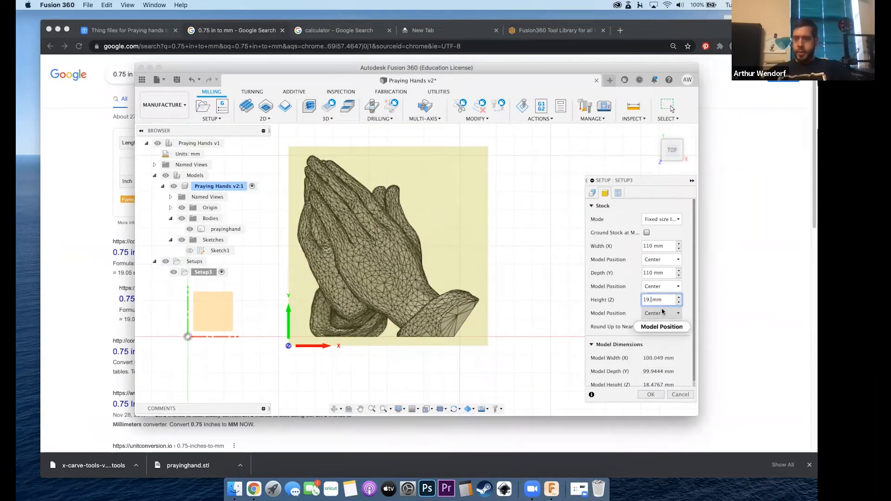
pyautogui.write('75')
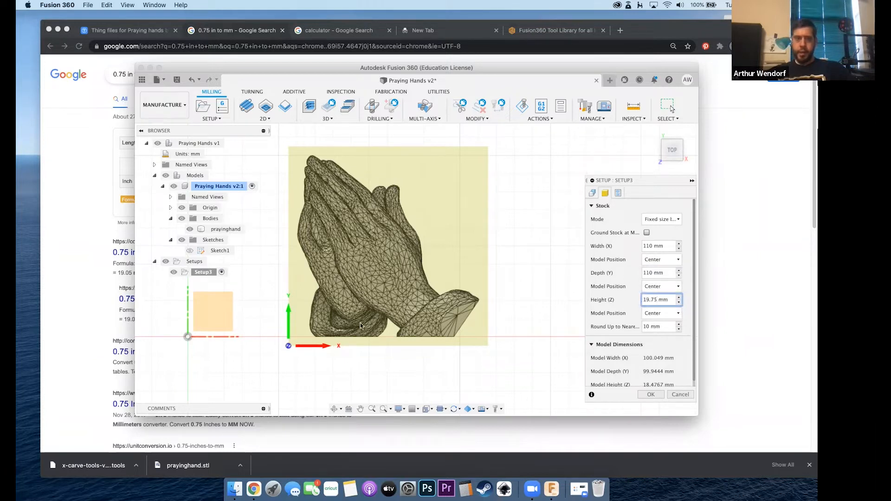
# Step: Position the model vertically in the stock with an offset from top (+Z) of 0.2 mm
pyautogui.click(661, 313)
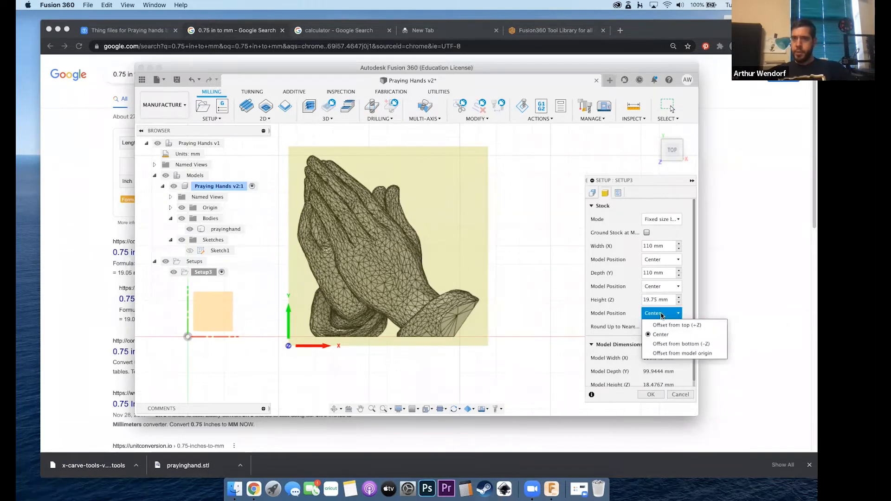
pyautogui.click(665, 325)
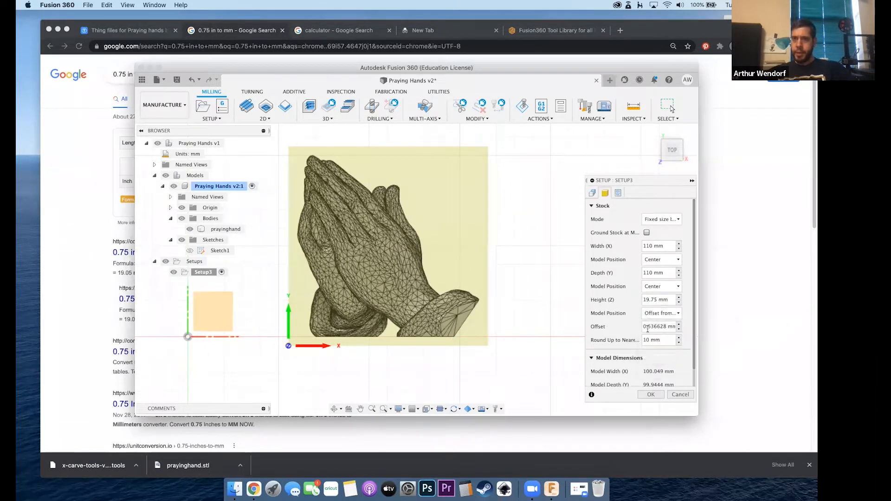
pyautogui.moveTo(647, 327); pyautogui.dragTo(655, 327)
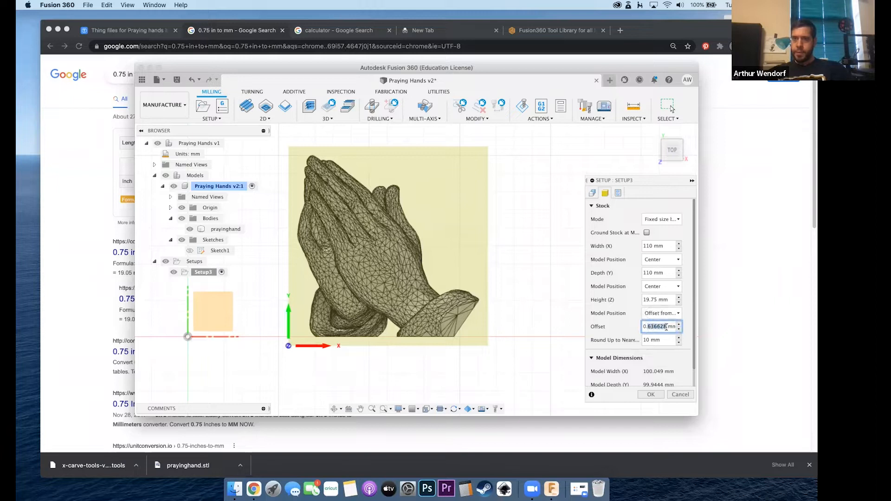
pyautogui.write('2')
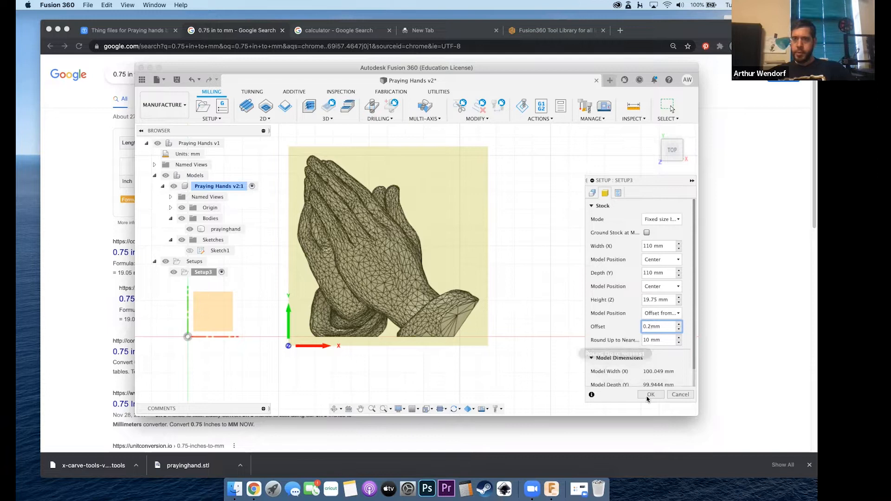
# Step: Name the setup's program PrayingHands and accept the setup
pyautogui.click(618, 193)
pyautogui.click(671, 223)
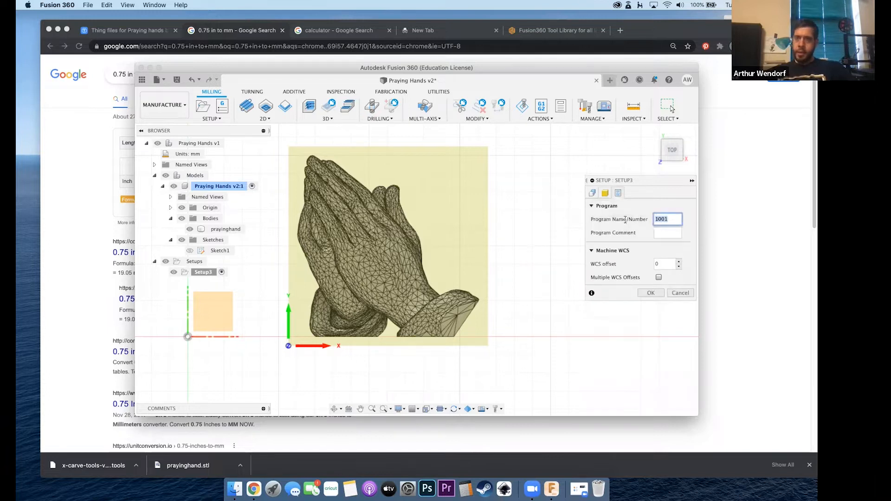
pyautogui.write('P')
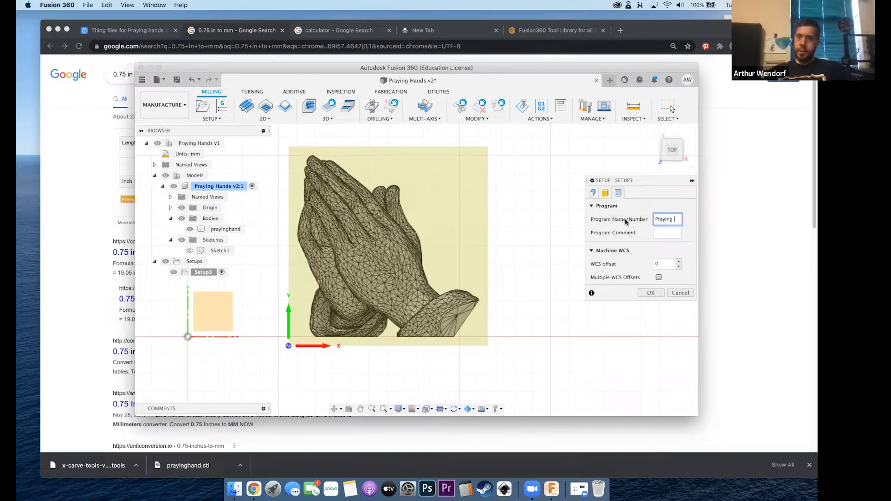
pyautogui.write('rayingHands')
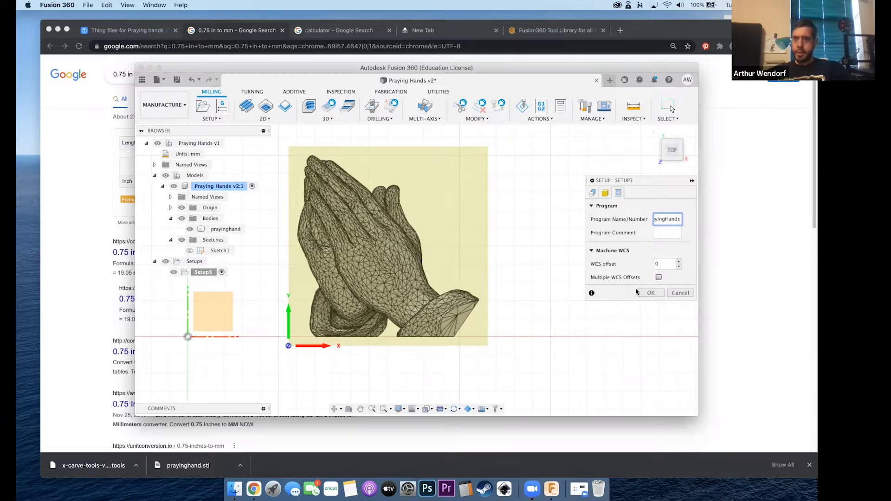
pyautogui.click(651, 294)
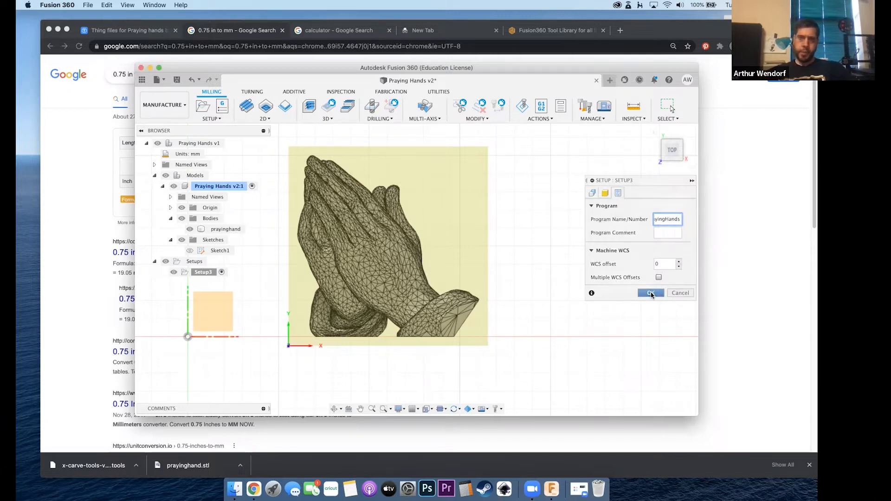
# Step: Inspect how the model sits in the stock from the side and save the design
pyautogui.click(334, 409)
pyautogui.moveTo(501, 283); pyautogui.dragTo(499, 214)
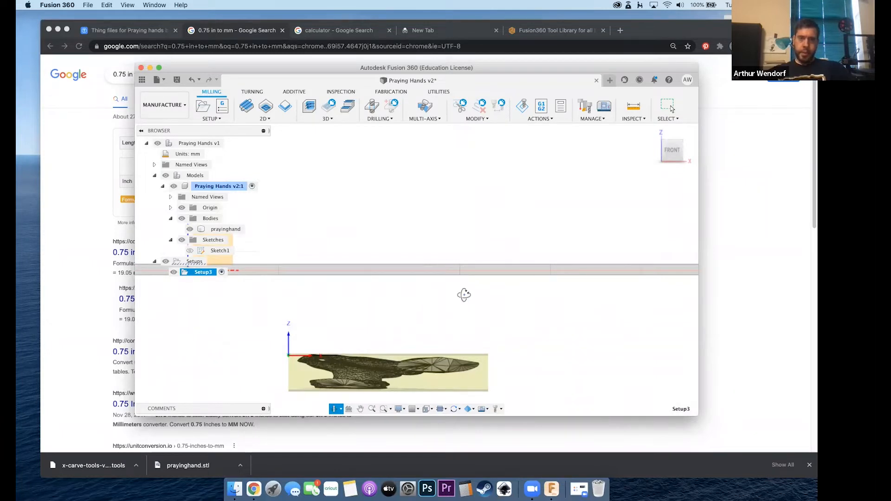
pyautogui.moveTo(478, 324); pyautogui.dragTo(488, 345)
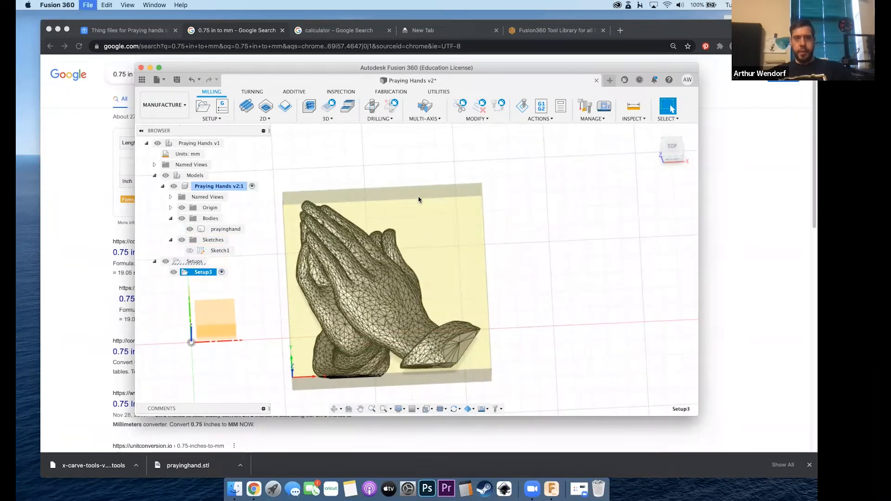
pyautogui.press('super+s')
pyautogui.click(421, 256)
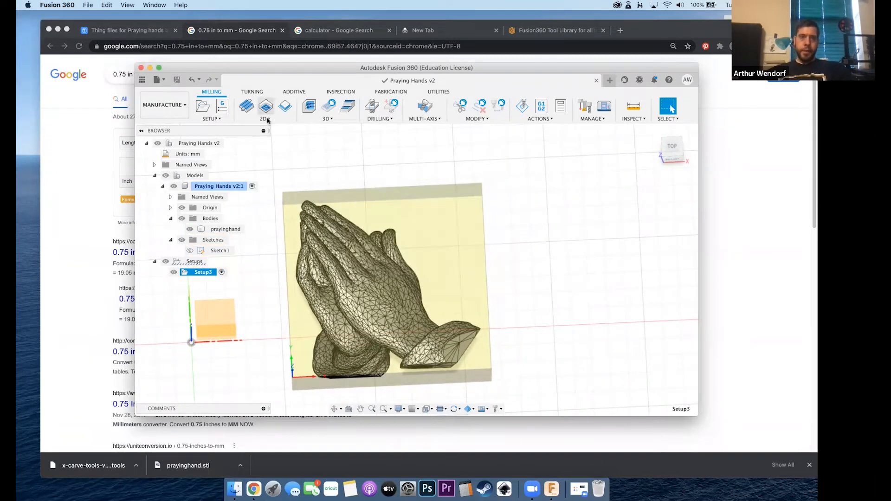
# Step: Start a 3D Adaptive Clearing operation with the 3.175 mm 2F Straight End Mill from the x-carve-tools-ver-3 library
pyautogui.click(327, 119)
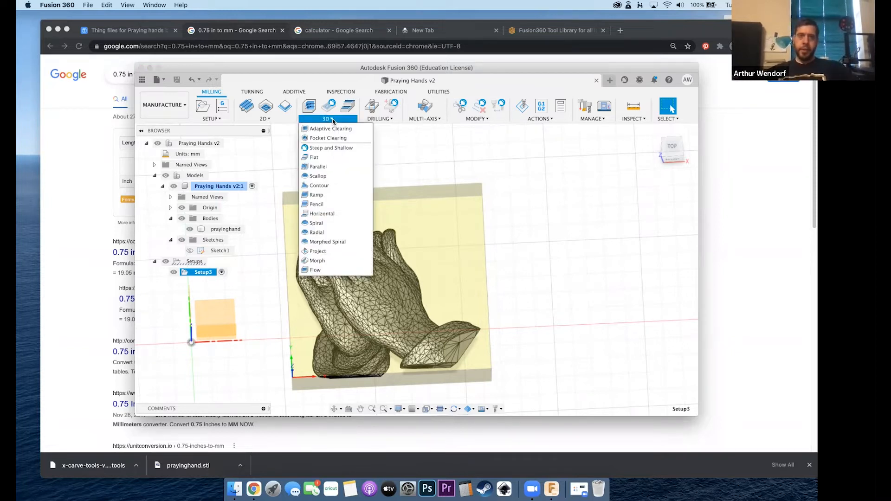
pyautogui.click(330, 129)
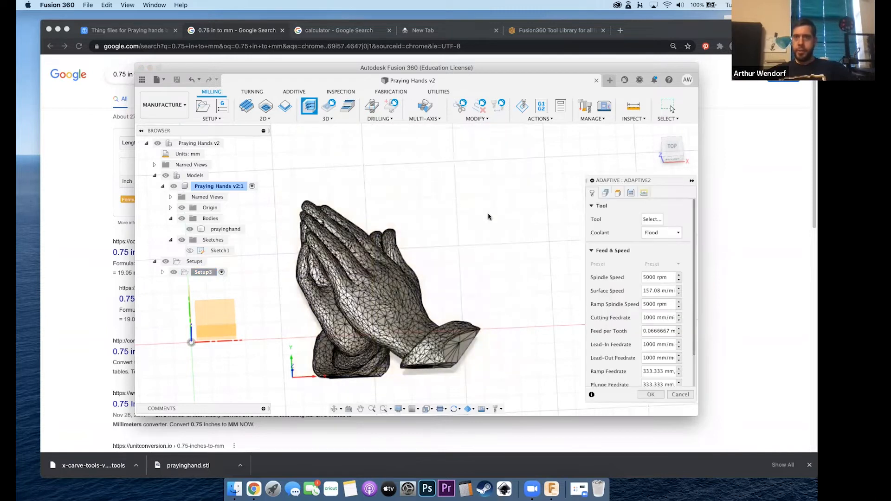
pyautogui.click(652, 220)
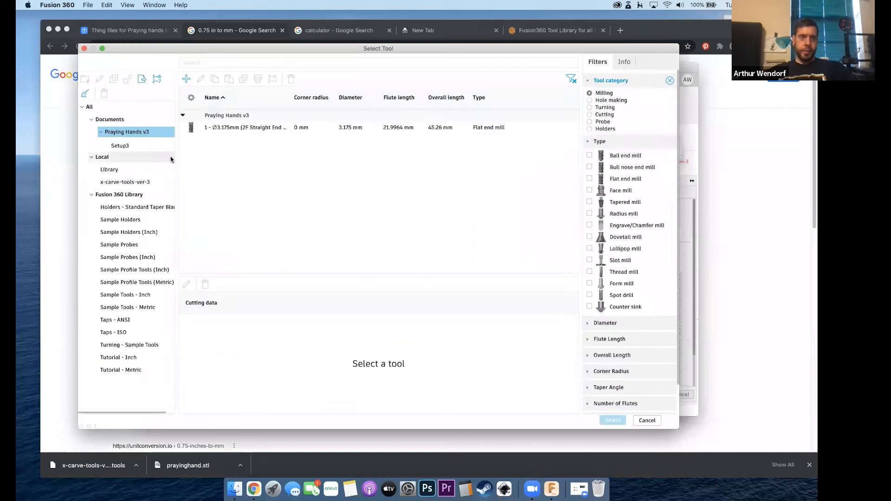
pyautogui.click(128, 182)
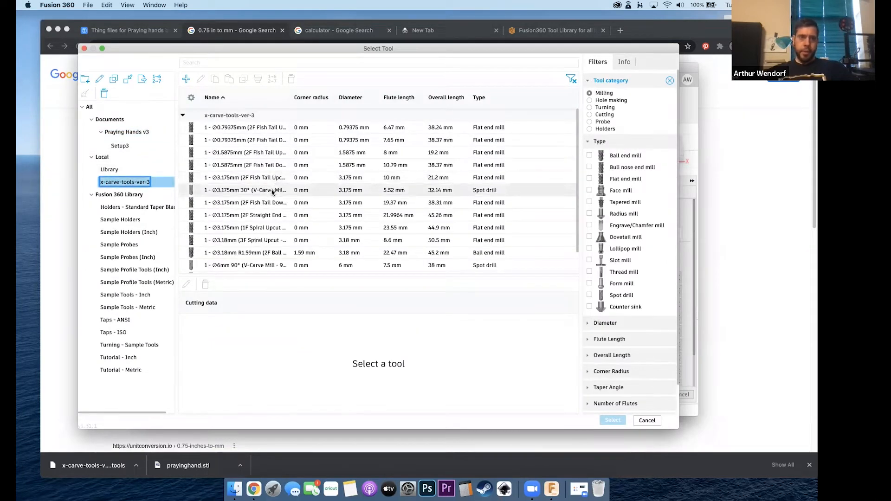
pyautogui.click(253, 216)
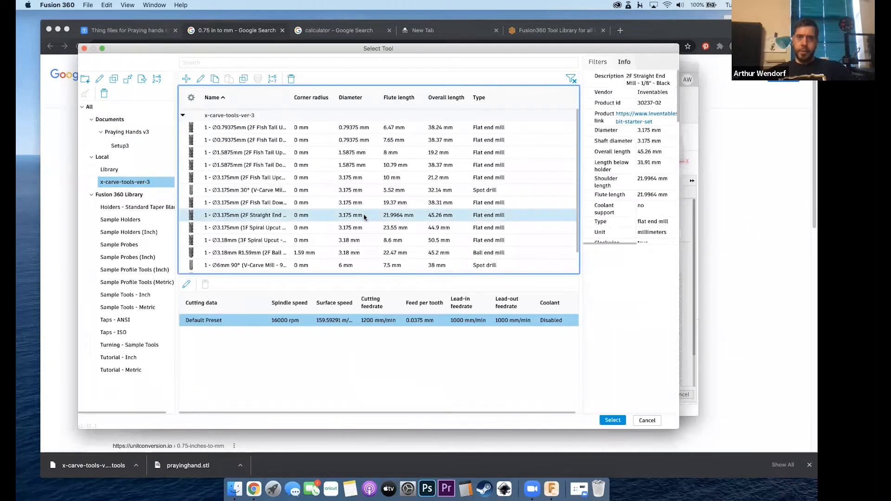
pyautogui.click(613, 421)
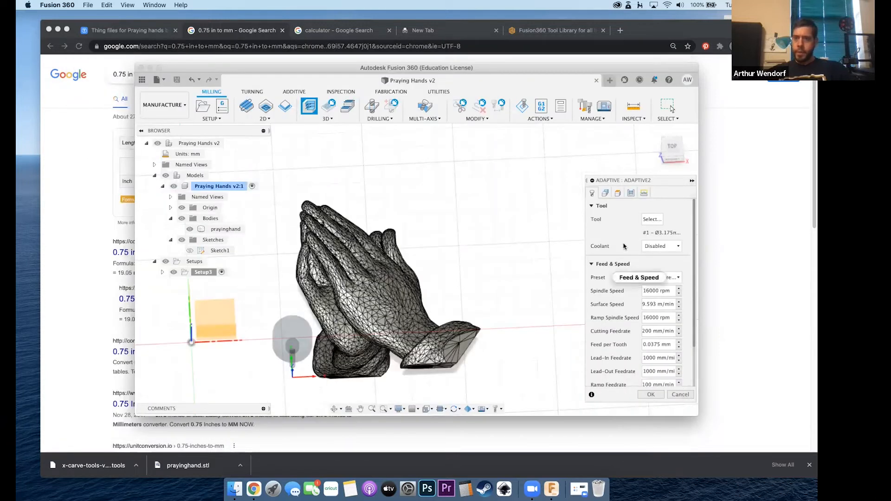
# Step: Set the adaptive clearing operation's machining boundary to Silhouette
pyautogui.click(605, 194)
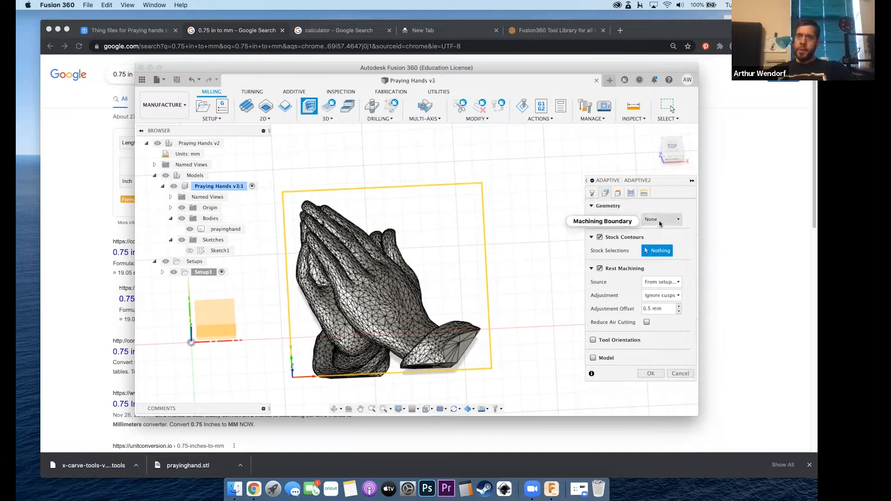
pyautogui.click(660, 220)
pyautogui.click(663, 242)
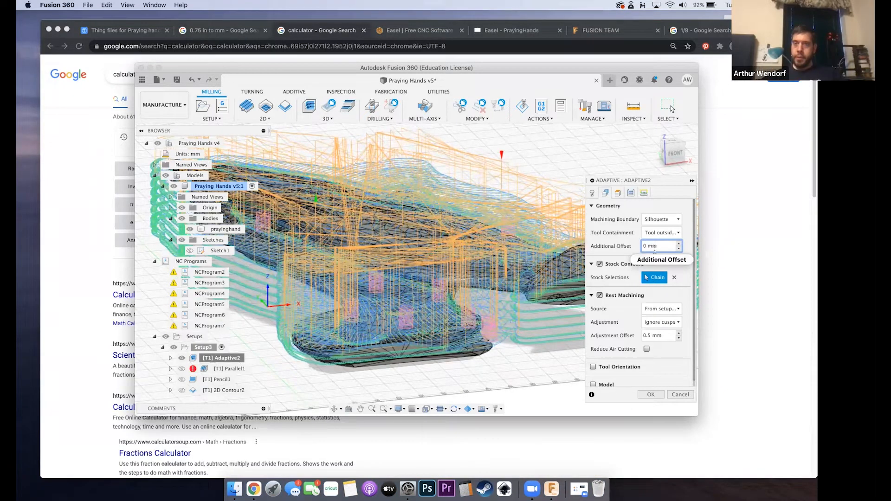
pyautogui.click(650, 247)
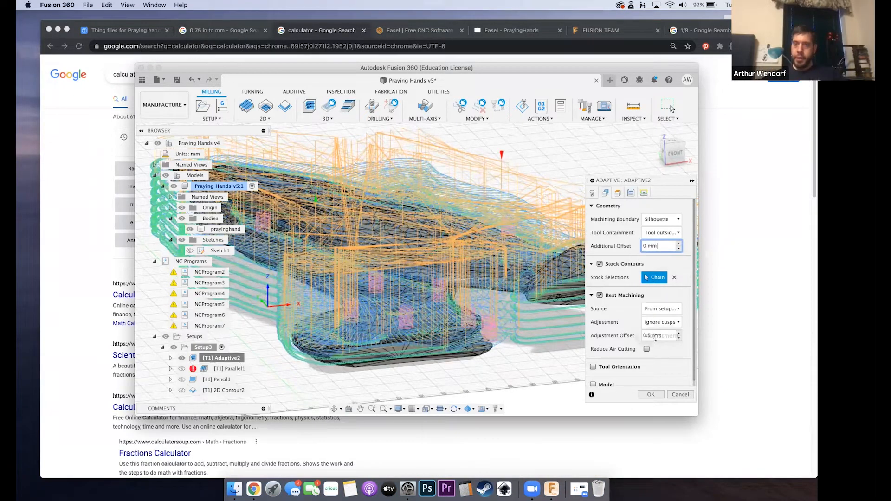
pyautogui.moveTo(646, 242); pyautogui.dragTo(641, 245)
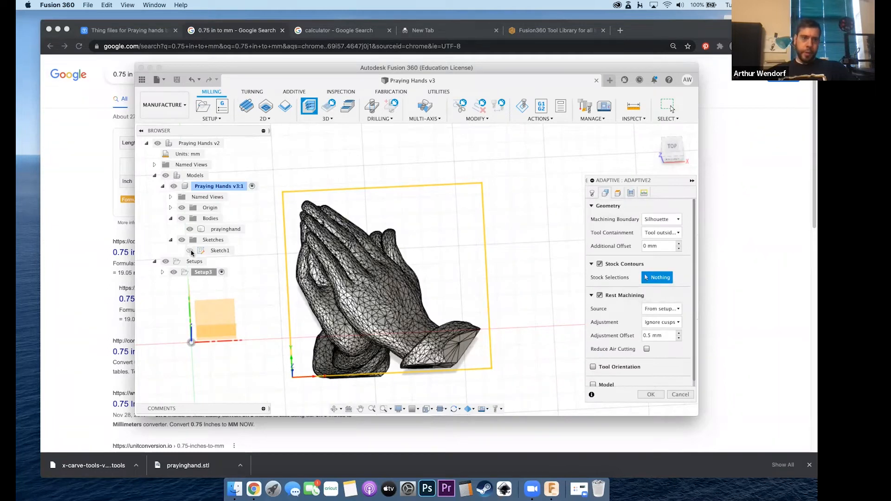
# Step: Show Sketch1 and select its hand outline as the stock contour for the adaptive clearing operation
pyautogui.click(191, 251)
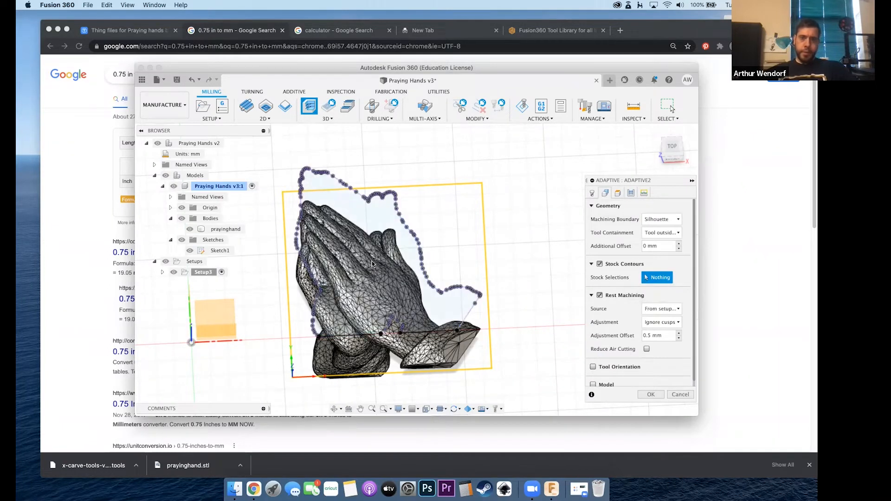
pyautogui.click(422, 253)
pyautogui.scroll(3, 425, 249)
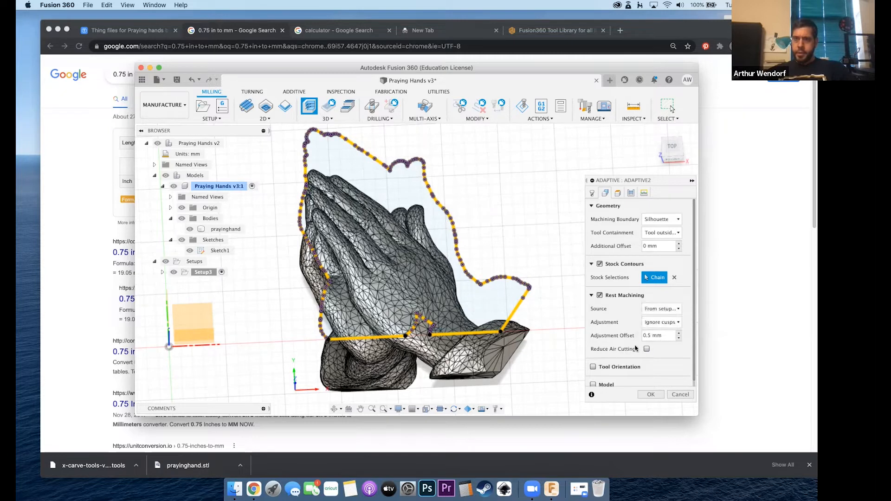
pyautogui.scroll(-2, 625, 377)
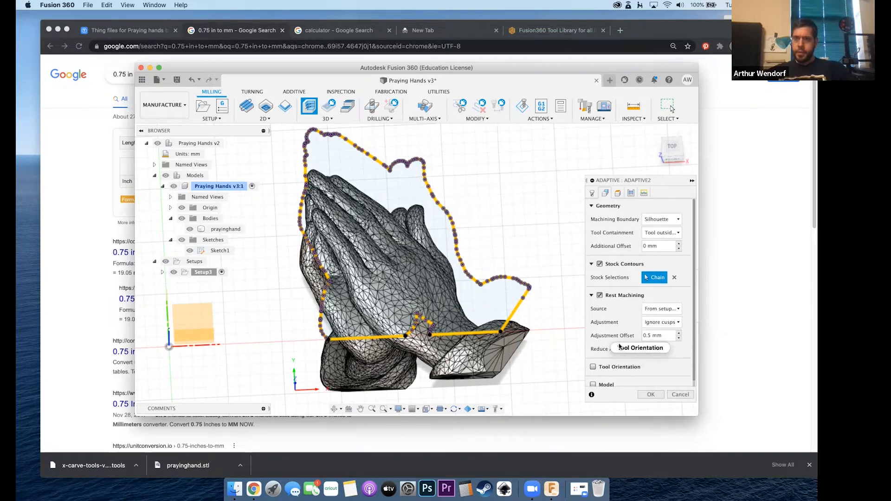
# Step: Set the adaptive operation's bottom height offset to 3 mm from the model bottom and its maximum roughing stepdown to 2 mm
pyautogui.click(618, 193)
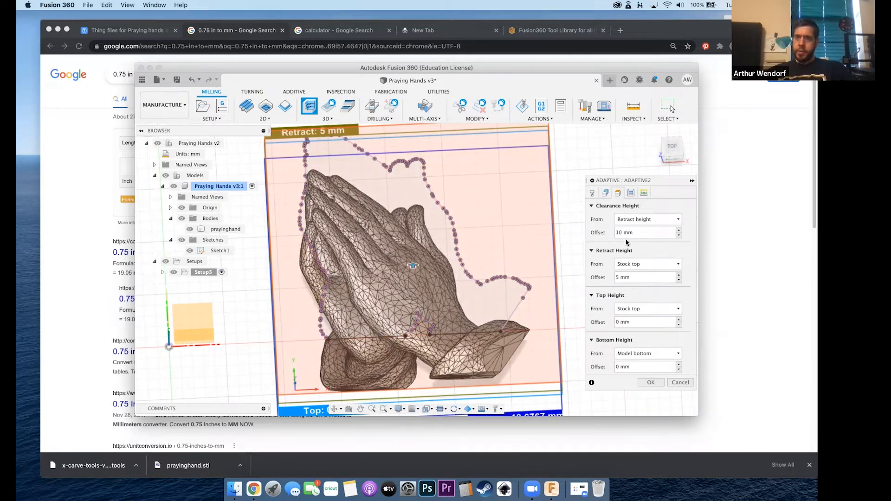
pyautogui.click(617, 367)
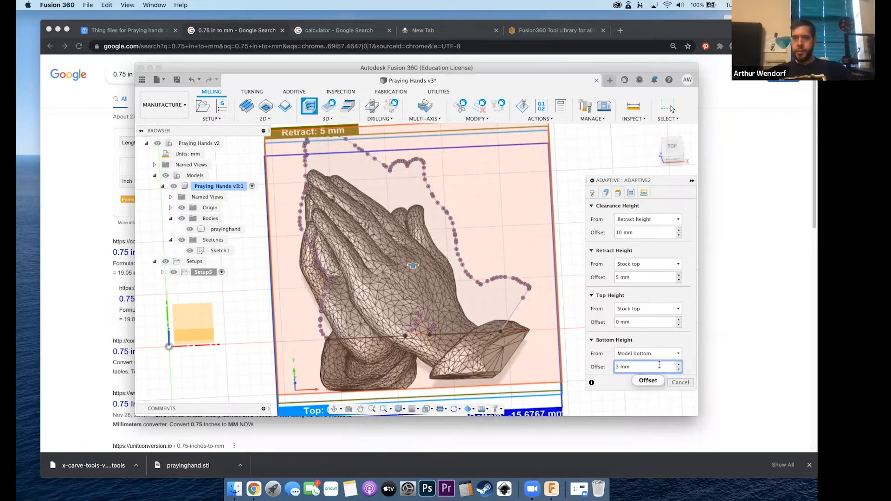
pyautogui.click(630, 194)
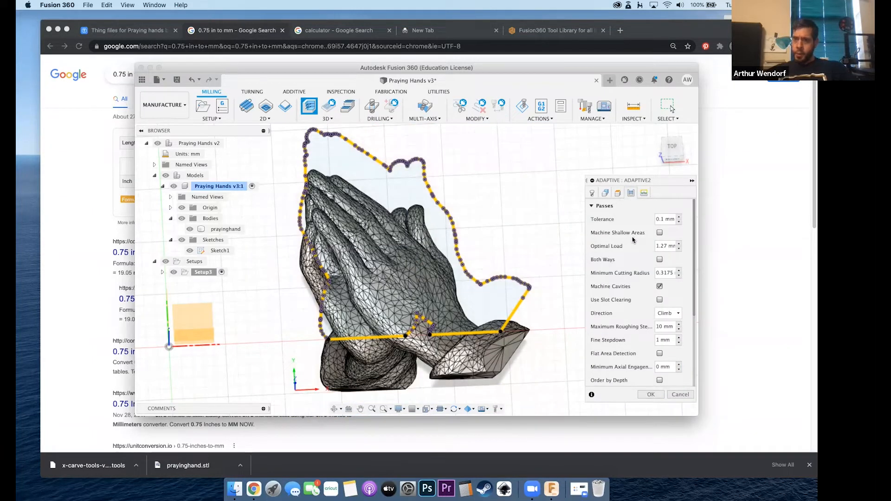
pyautogui.click(659, 326)
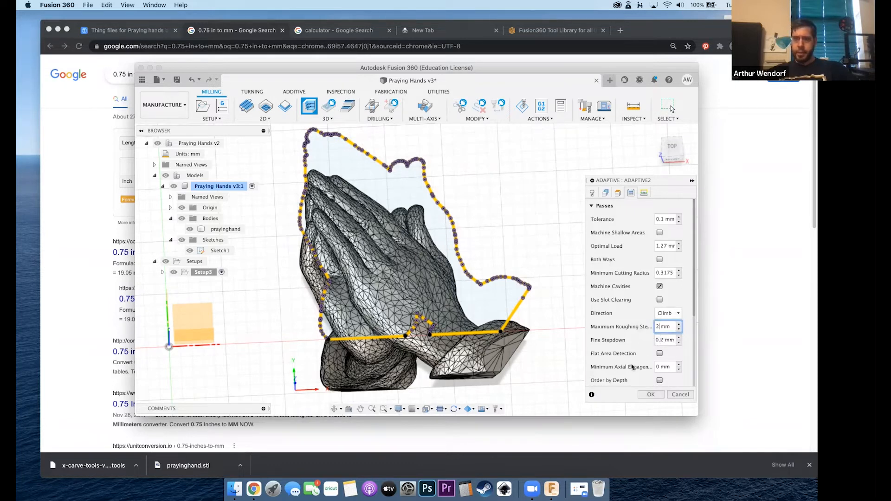
pyautogui.scroll(-5, 644, 365)
pyautogui.scroll(2, 643, 366)
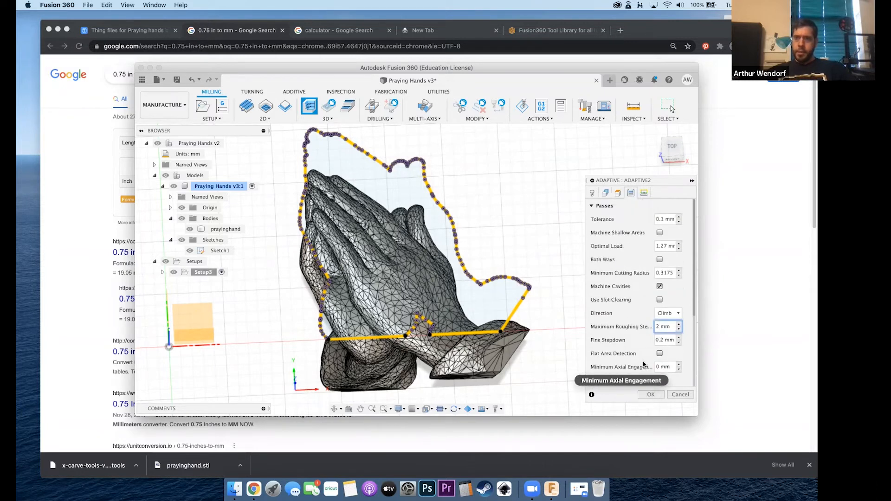
# Step: Set the maximum stay-down distance to 100 mm and accept the adaptive clearing operation to generate its toolpath
pyautogui.click(645, 193)
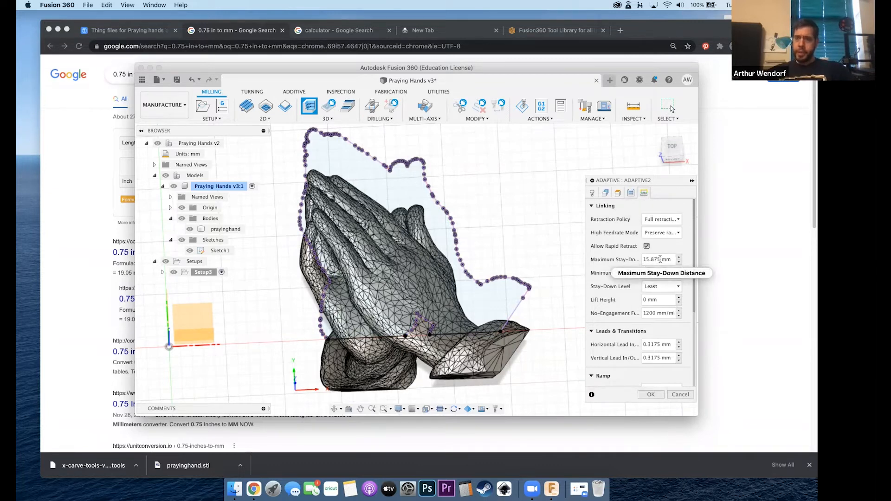
pyautogui.moveTo(660, 260); pyautogui.dragTo(642, 259)
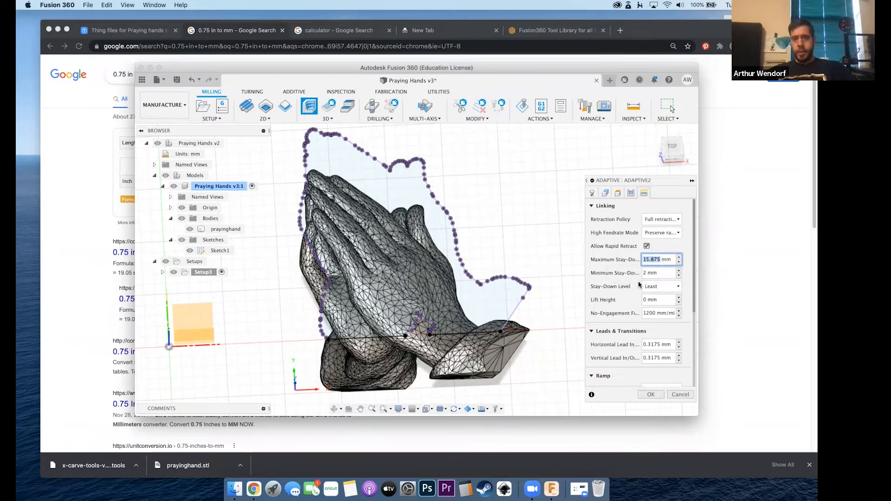
pyautogui.write('100')
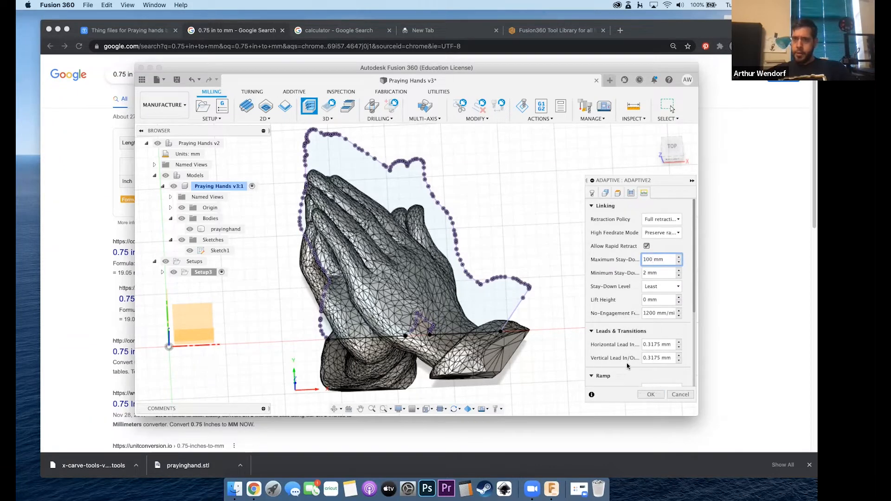
pyautogui.press('Return')
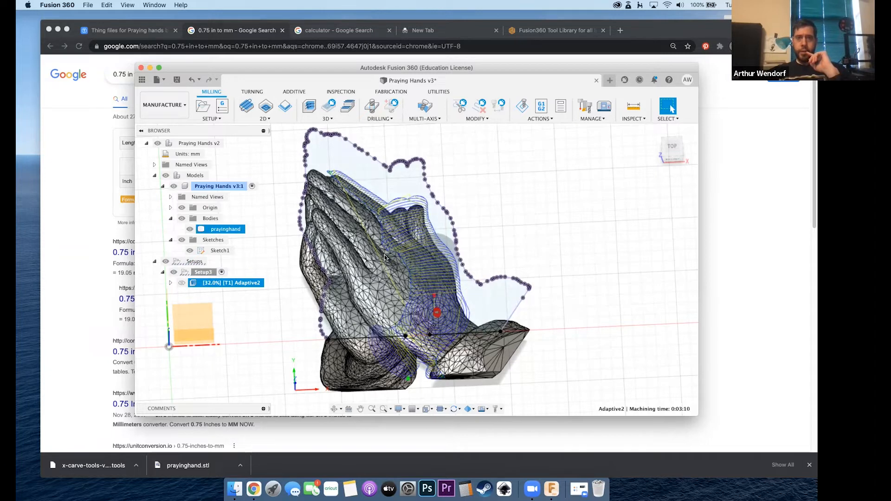
# Step: View the model from the top and hide Sketch1 so only the model and adaptive toolpath are shown
pyautogui.click(672, 147)
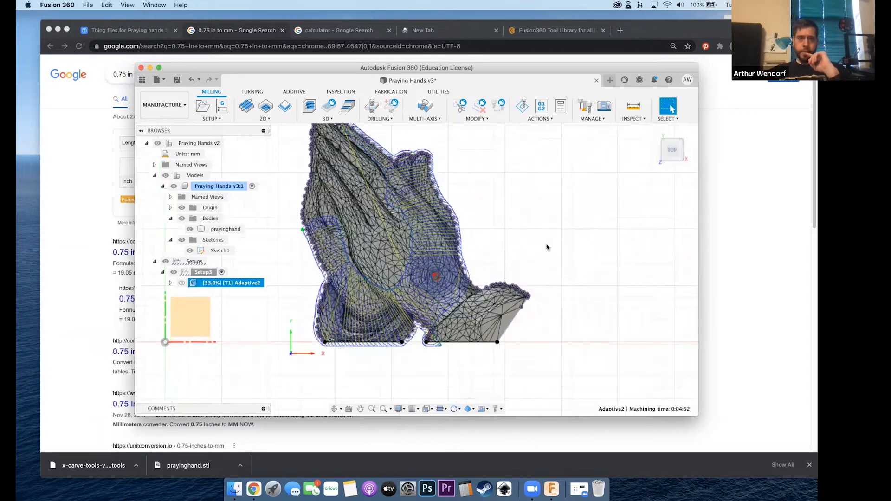
pyautogui.click(191, 251)
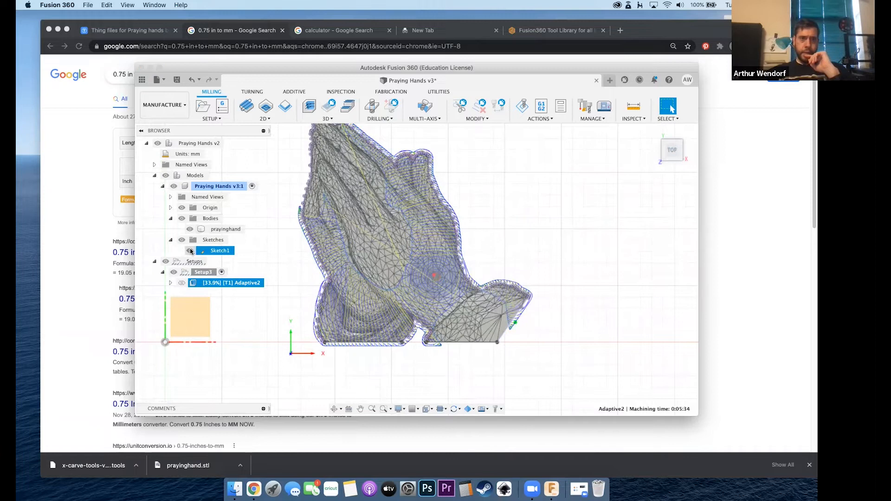
pyautogui.click(190, 250)
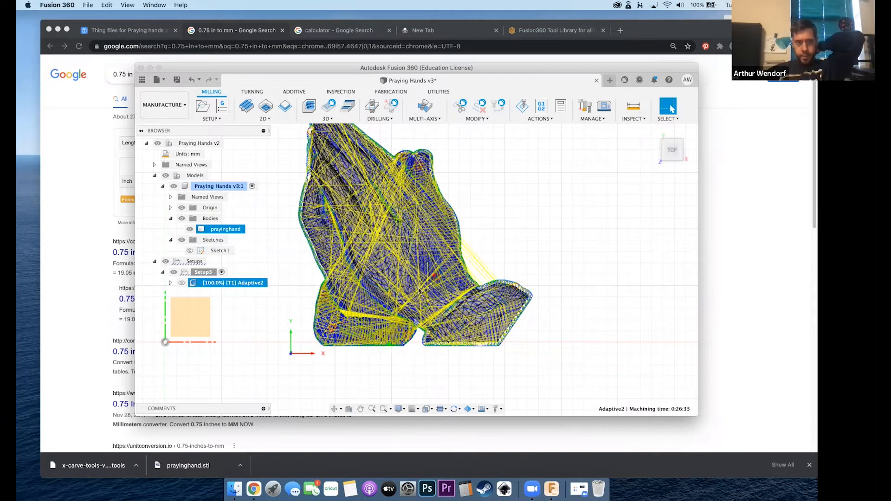
pyautogui.click(449, 365)
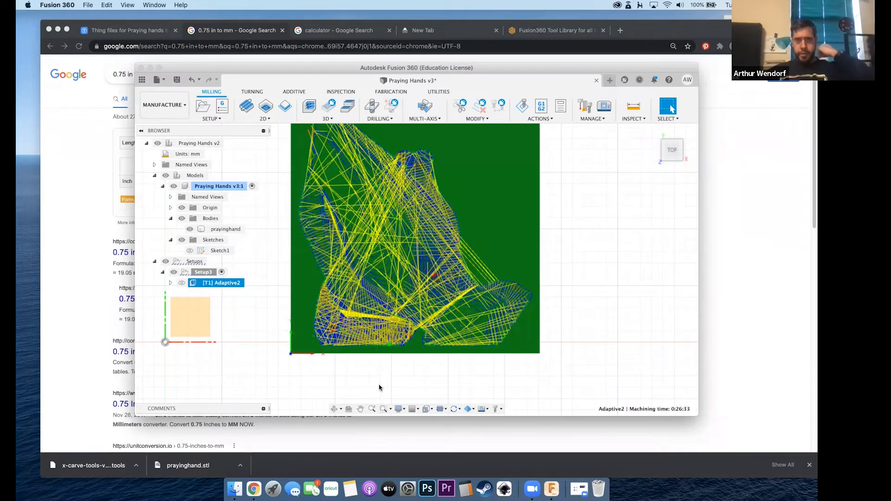
# Step: Examine the adaptive toolpath and its plunge areas within the stock at an angle and up close
pyautogui.click(334, 409)
pyautogui.moveTo(422, 359); pyautogui.dragTo(441, 317)
pyautogui.scroll(3, 441, 317)
pyautogui.scroll(5, 446, 316)
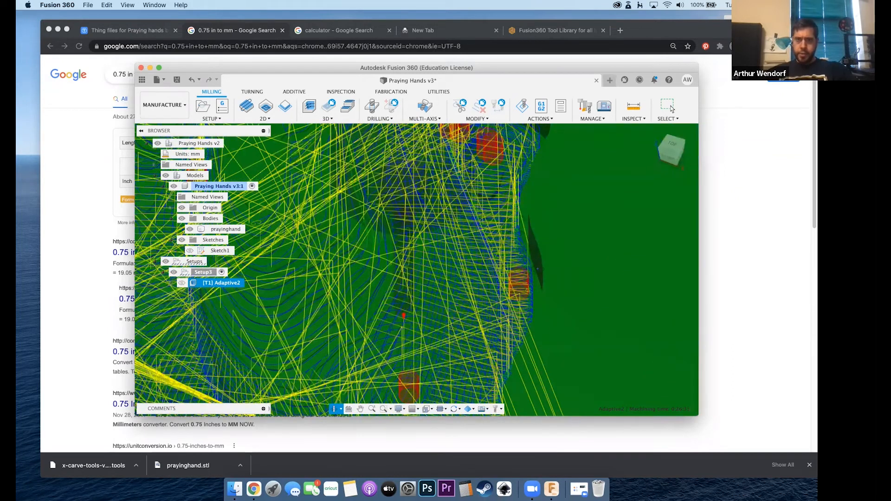
pyautogui.scroll(3, 498, 275)
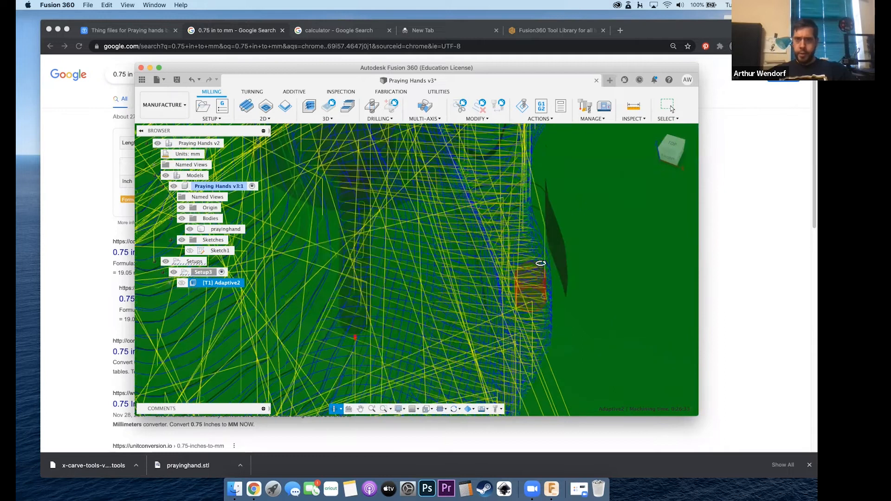
pyautogui.scroll(-8, 518, 275)
pyautogui.press('Escape')
pyautogui.scroll(2, 373, 260)
pyautogui.scroll(-1, 357, 265)
pyautogui.scroll(2, 400, 289)
pyautogui.scroll(-3, 394, 274)
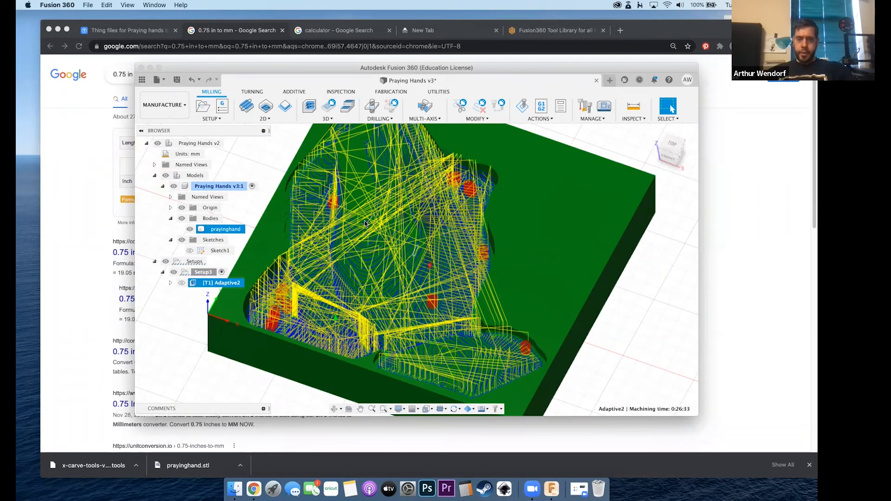
pyautogui.scroll(-1, 432, 232)
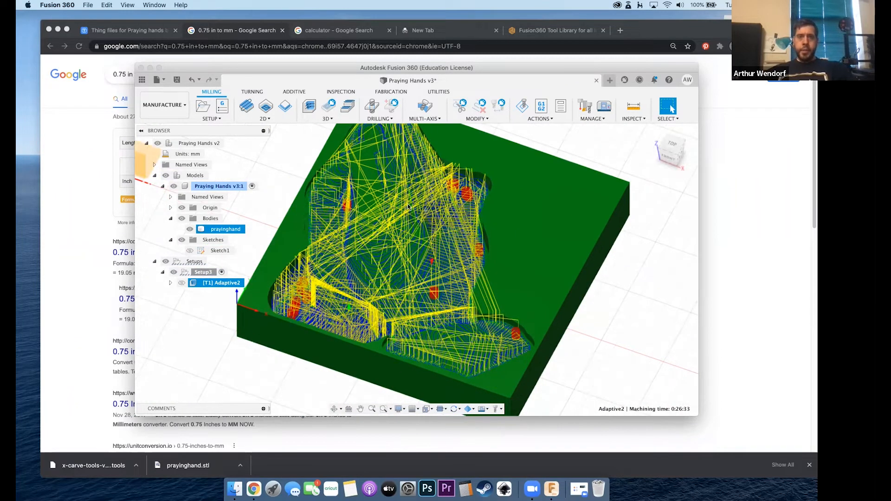
# Step: Start a 3D Parallel operation with the 3.18 mm 2F Ball Nose end mill from the x-carve-tools-ver-3 library
pyautogui.click(328, 119)
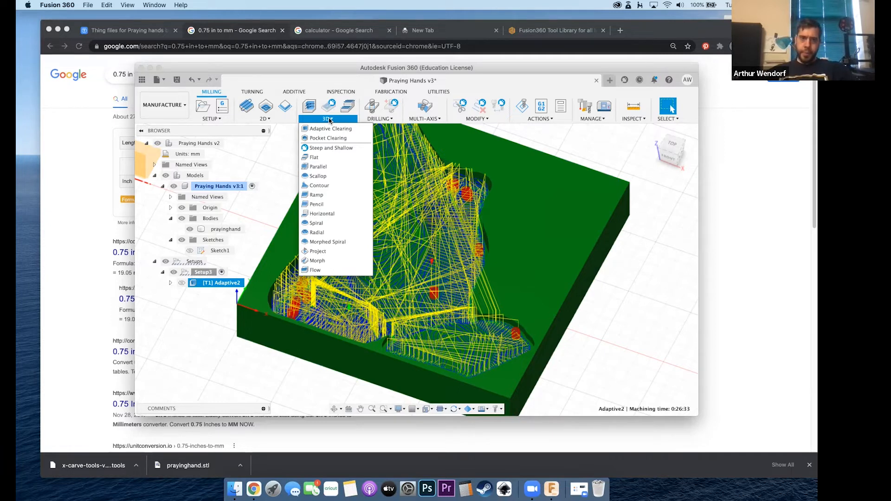
pyautogui.click(323, 170)
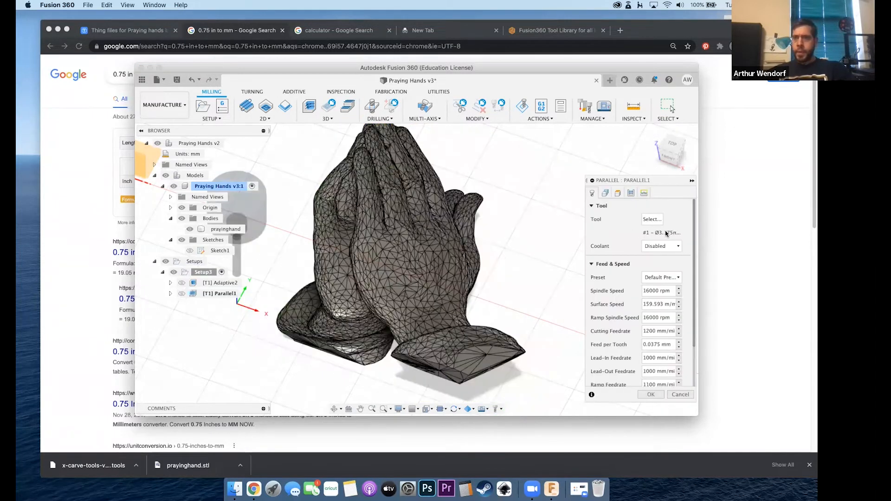
pyautogui.click(652, 220)
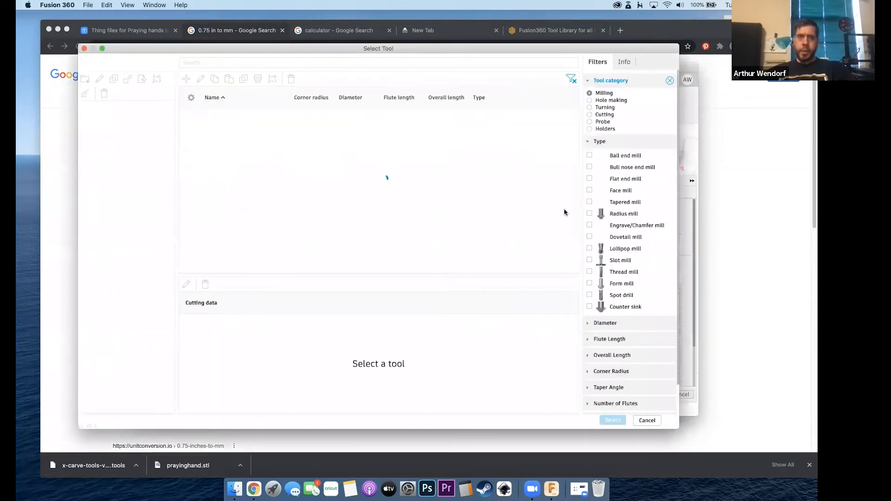
pyautogui.click(125, 182)
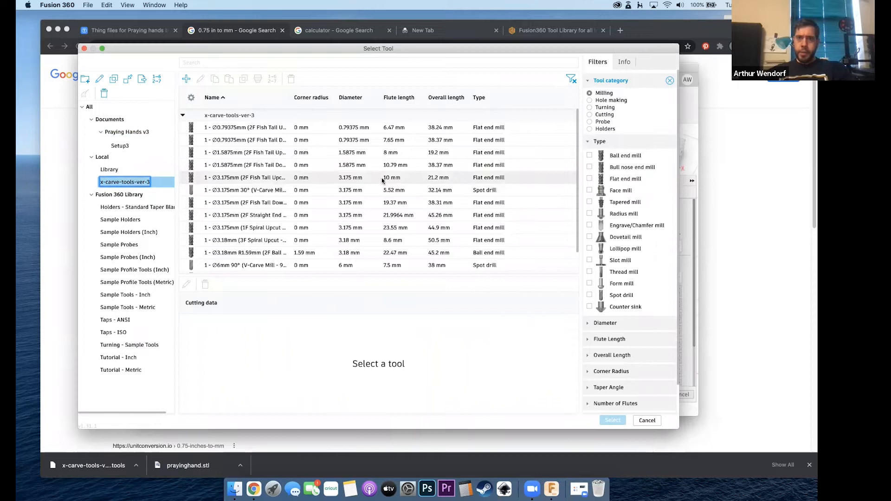
pyautogui.click(268, 253)
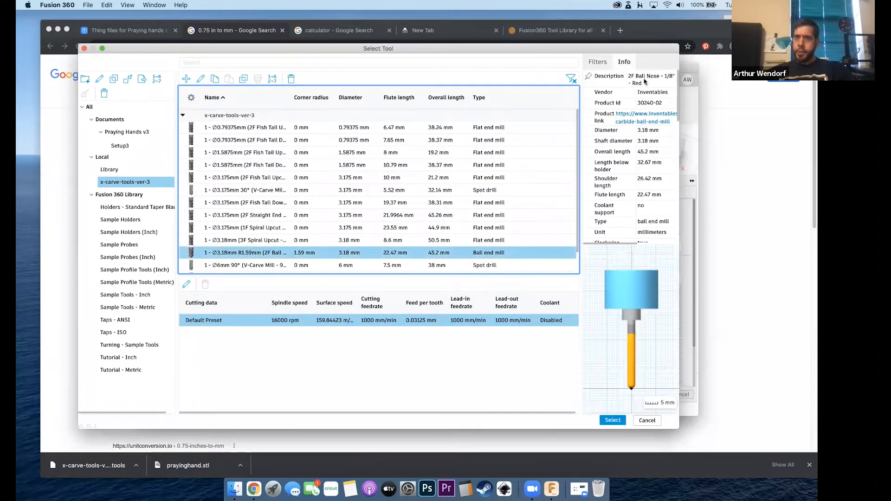
pyautogui.click(610, 421)
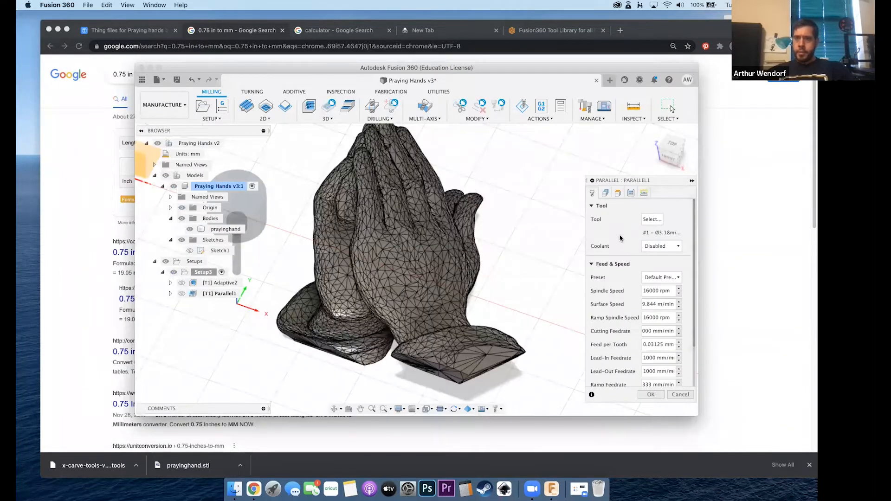
# Step: Set the Parallel operation's tool containment to Tool outside boundary
pyautogui.click(605, 193)
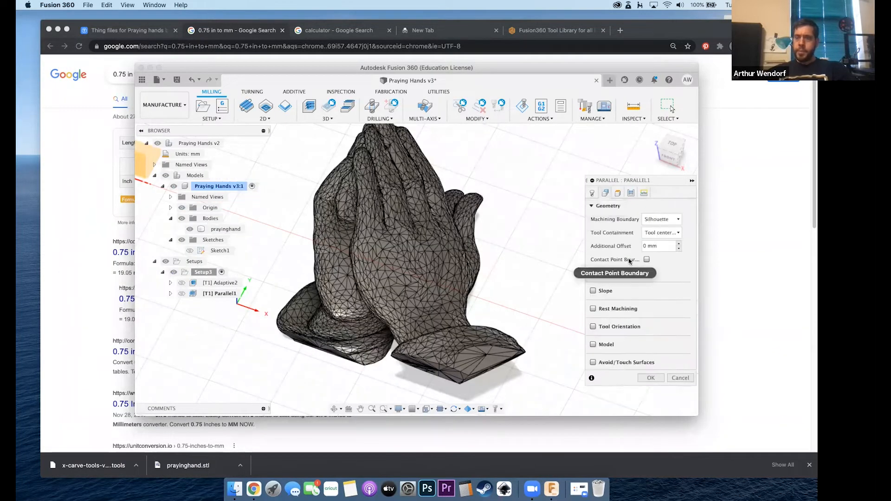
pyautogui.moveTo(667, 221)
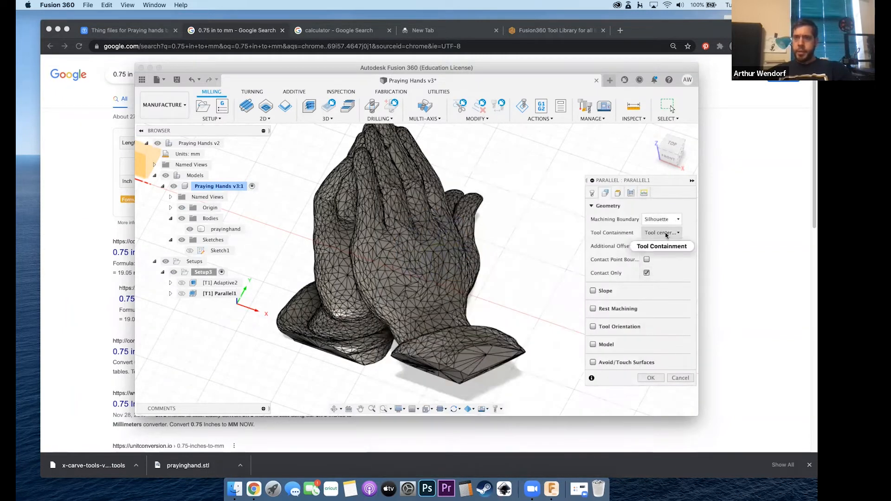
pyautogui.click(667, 234)
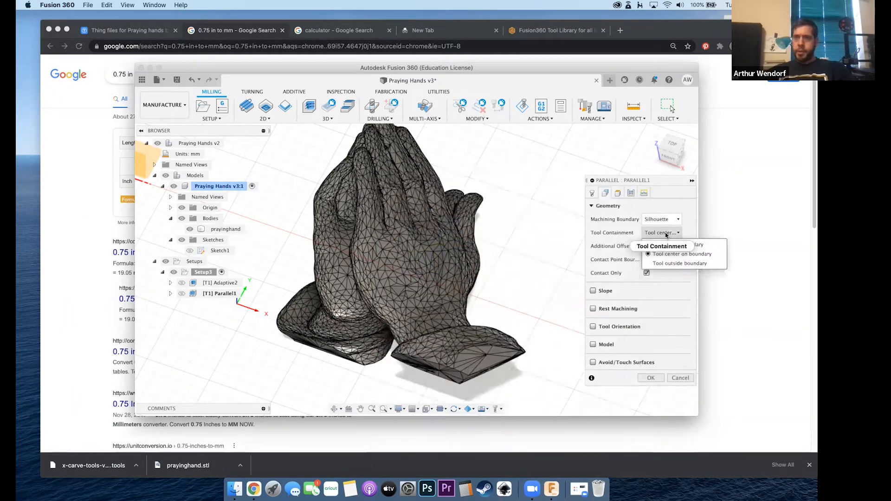
pyautogui.click(671, 264)
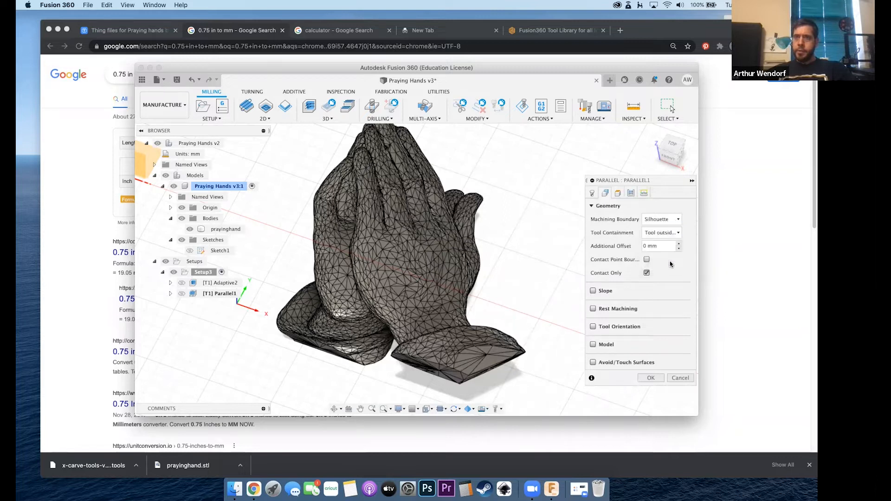
# Step: Enable rest machining for the Parallel operation, keeping the cusp adjustment setting and setting the adjustment offset to 0 mm
pyautogui.click(592, 310)
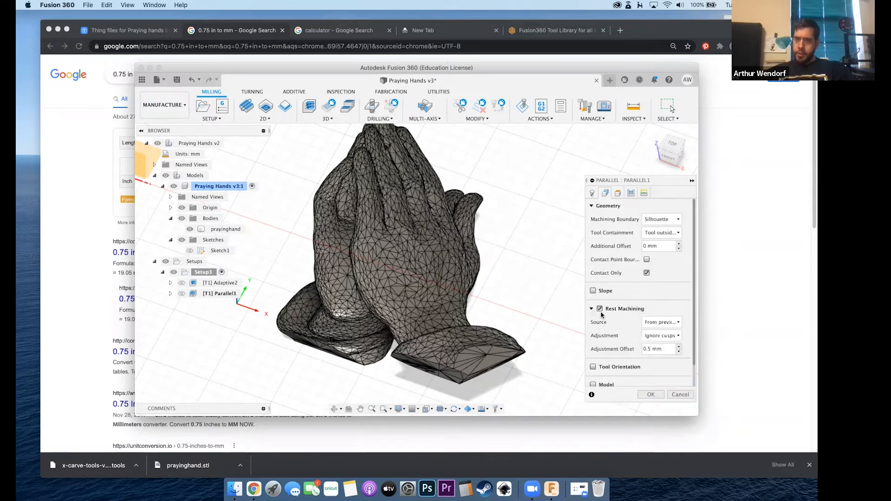
pyautogui.click(660, 335)
pyautogui.click(660, 336)
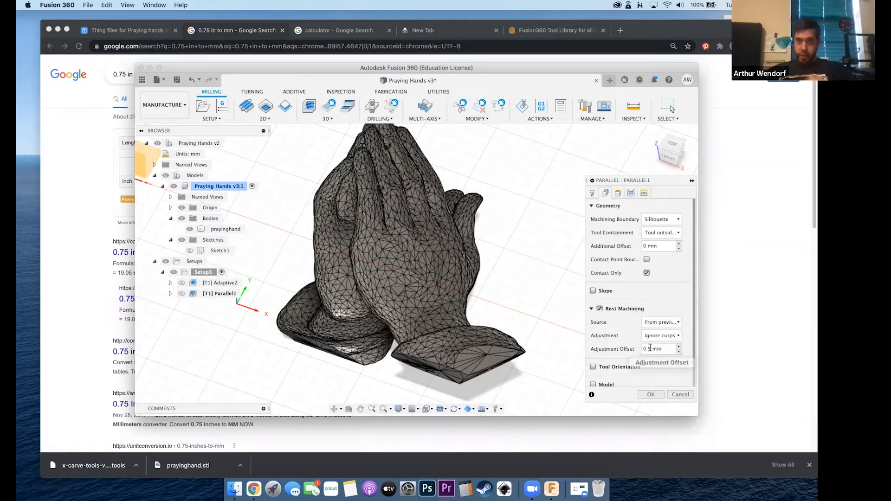
pyautogui.click(650, 348)
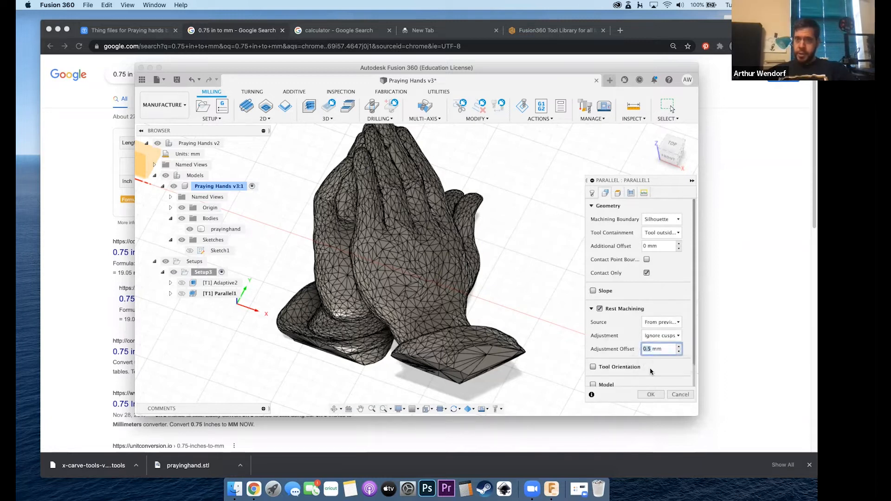
pyautogui.write('0')
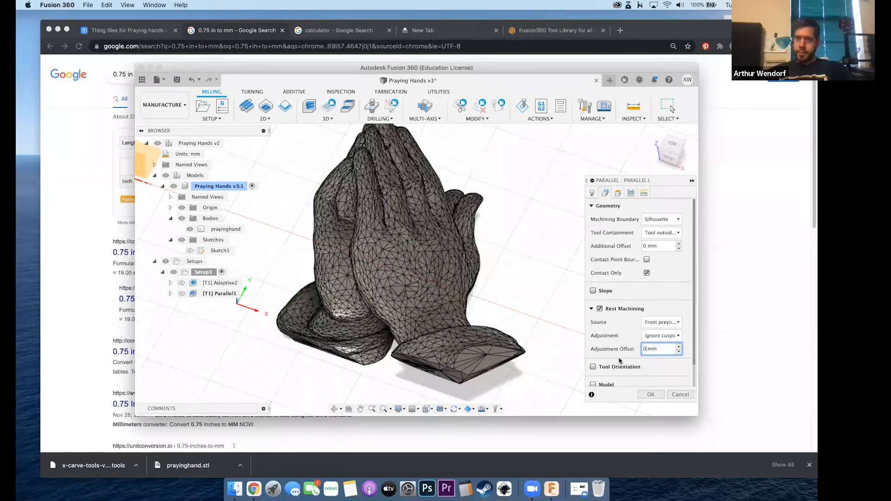
pyautogui.scroll(-1, 610, 344)
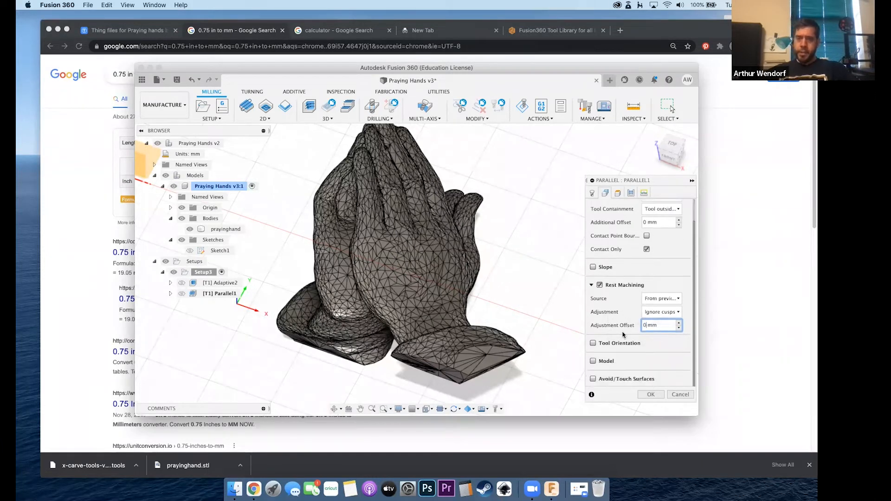
pyautogui.scroll(1, 617, 333)
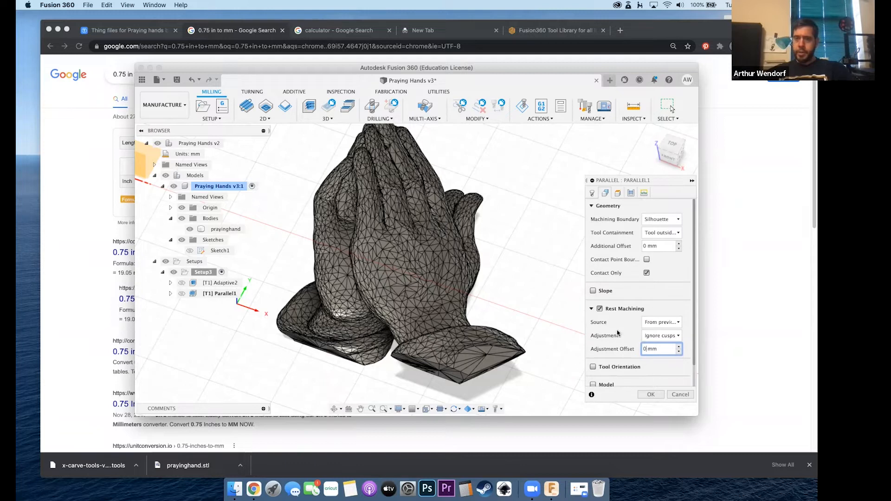
# Step: Set the Parallel operation's bottom height offset to 3 mm from the model bottom and its stepover to 0.5 mm
pyautogui.click(618, 193)
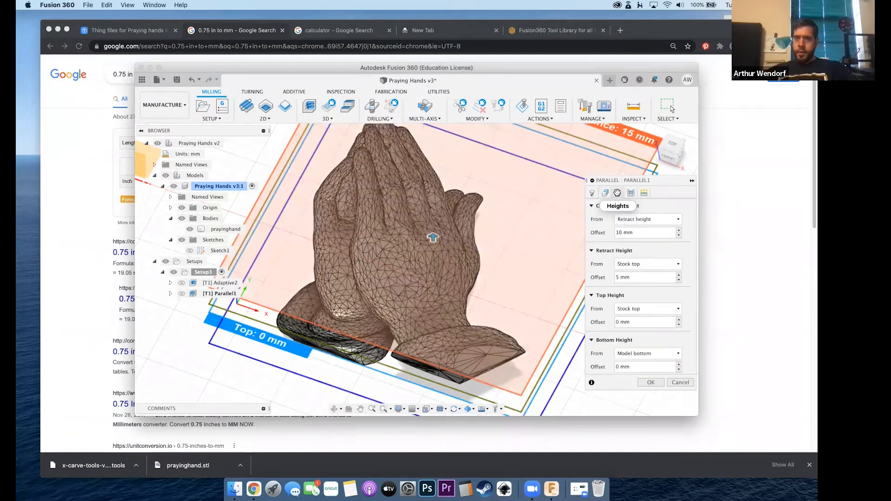
pyautogui.click(624, 368)
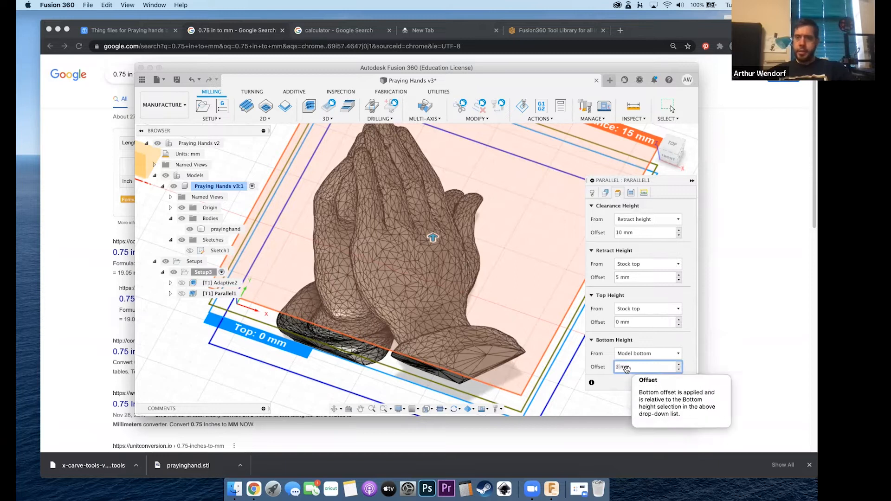
pyautogui.write('3')
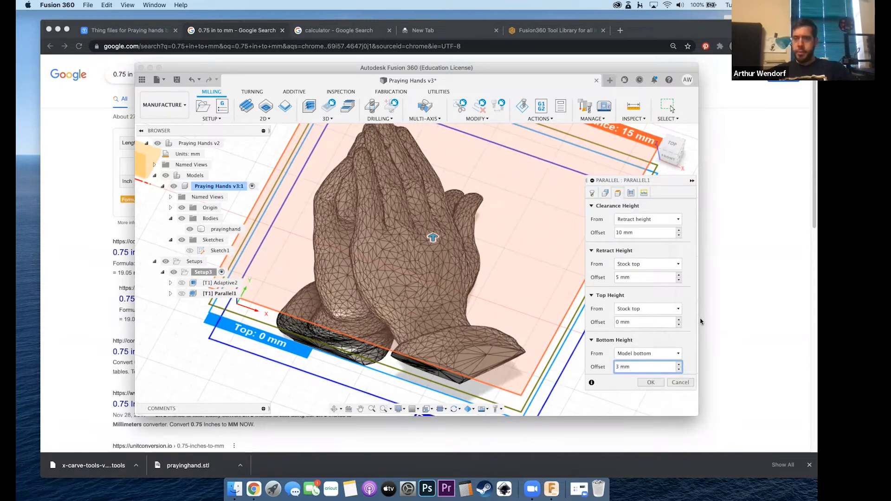
pyautogui.click(644, 193)
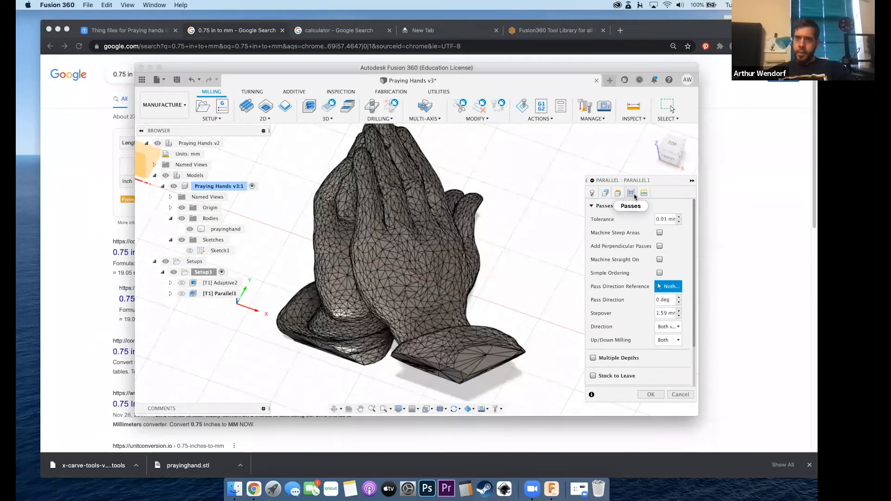
pyautogui.click(667, 313)
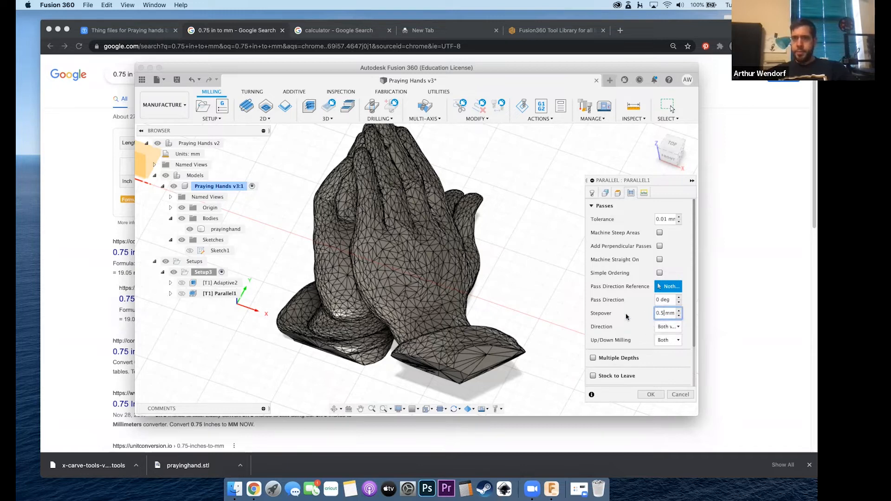
pyautogui.scroll(-2, 626, 316)
# Step: Set the Parallel operation's maximum stay-down distance to 10 mm and generate the toolpath
pyautogui.click(643, 193)
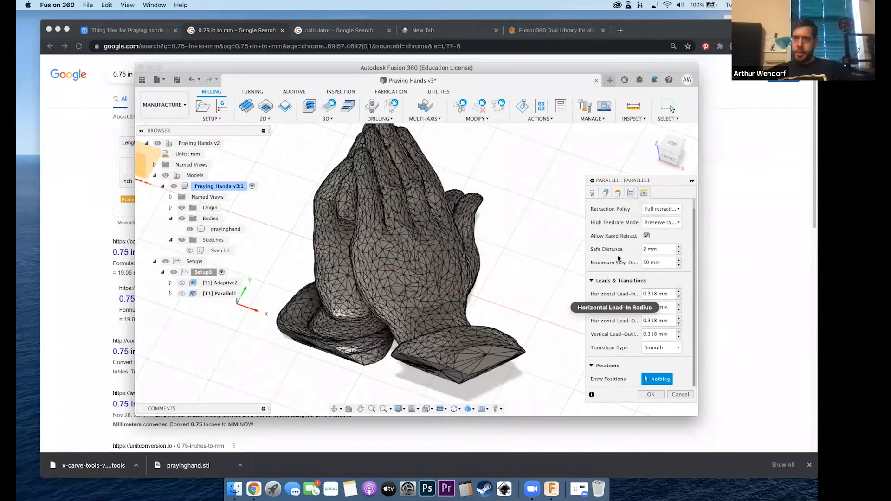
pyautogui.click(643, 263)
pyautogui.write('10')
pyautogui.click(651, 394)
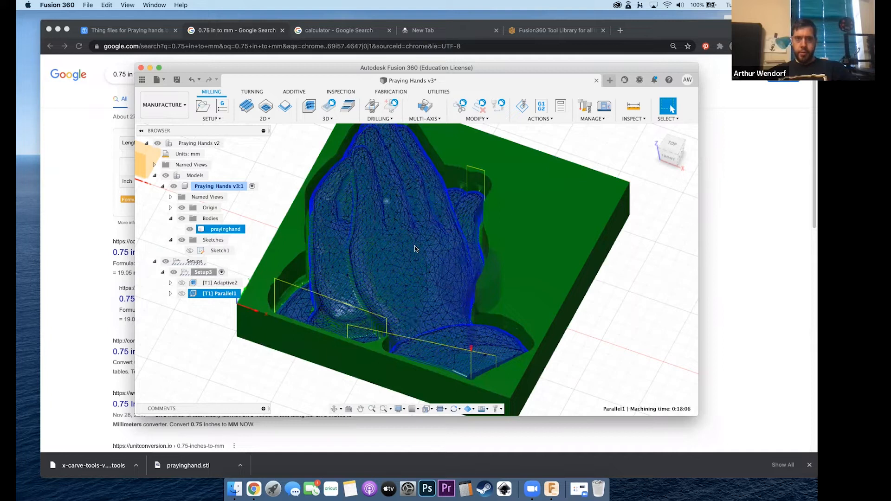
# Step: Examine the Parallel toolpath over the hands and stock at an angle, from the top and up close
pyautogui.scroll(3, 425, 249)
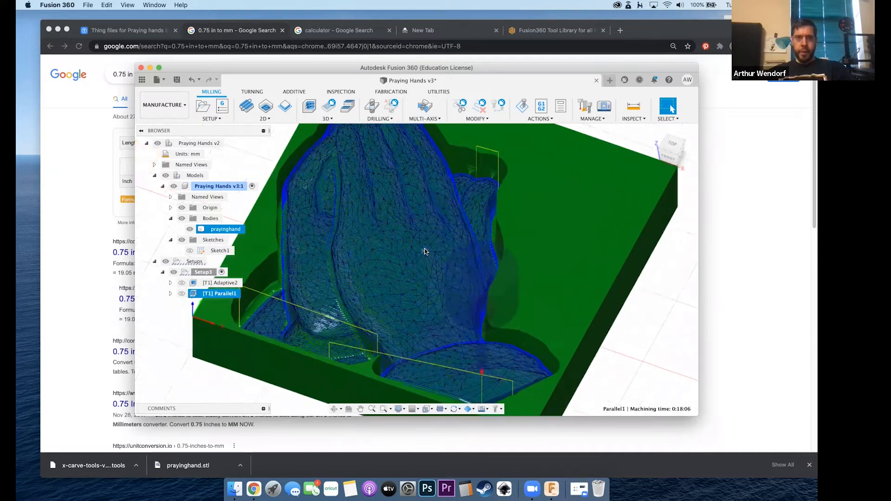
pyautogui.scroll(-5, 425, 247)
pyautogui.scroll(1, 425, 247)
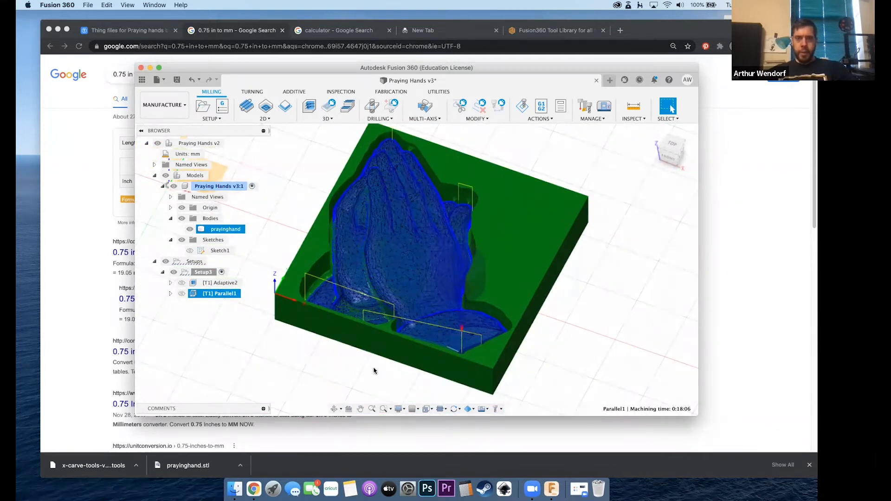
pyautogui.click(335, 412)
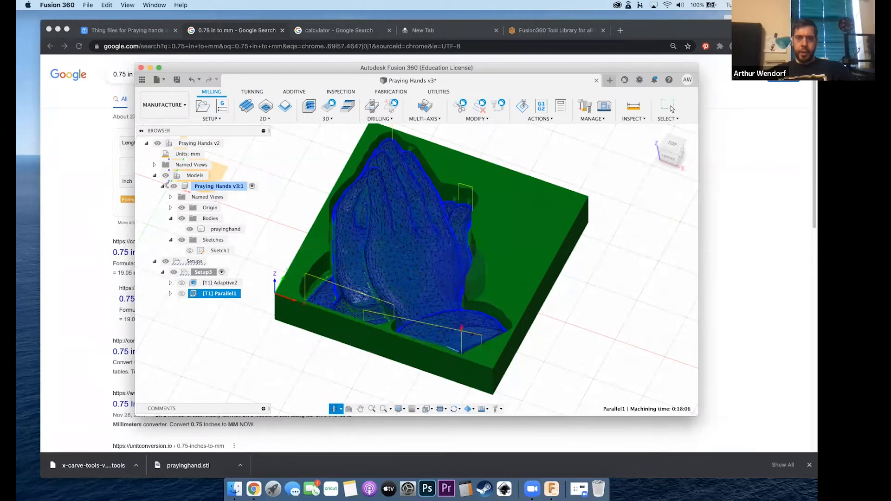
pyautogui.moveTo(436, 190); pyautogui.dragTo(460, 243)
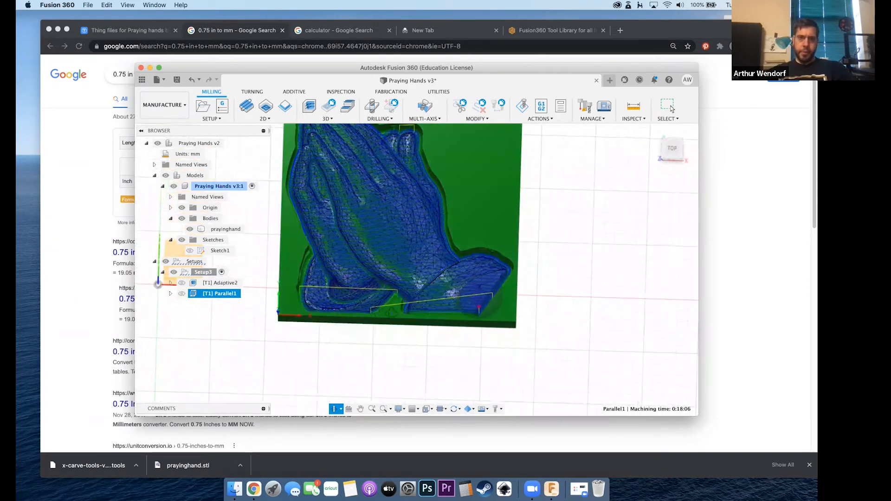
pyautogui.scroll(10, 391, 311)
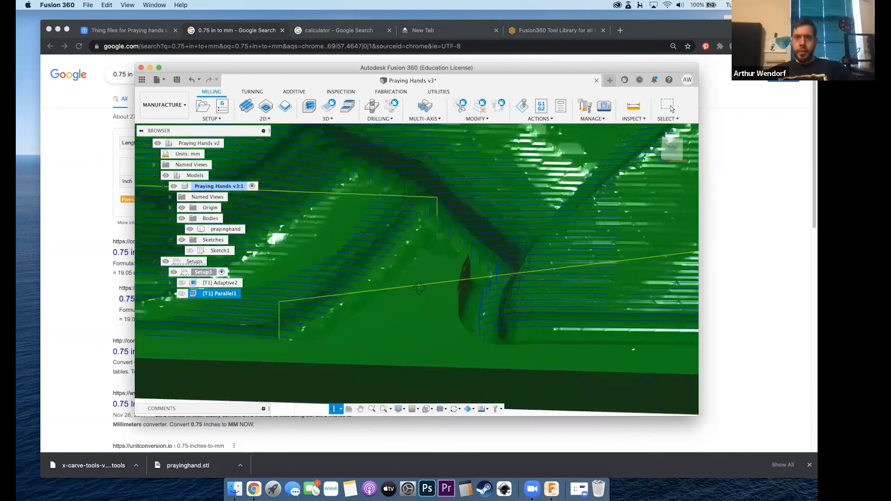
pyautogui.scroll(-5, 419, 288)
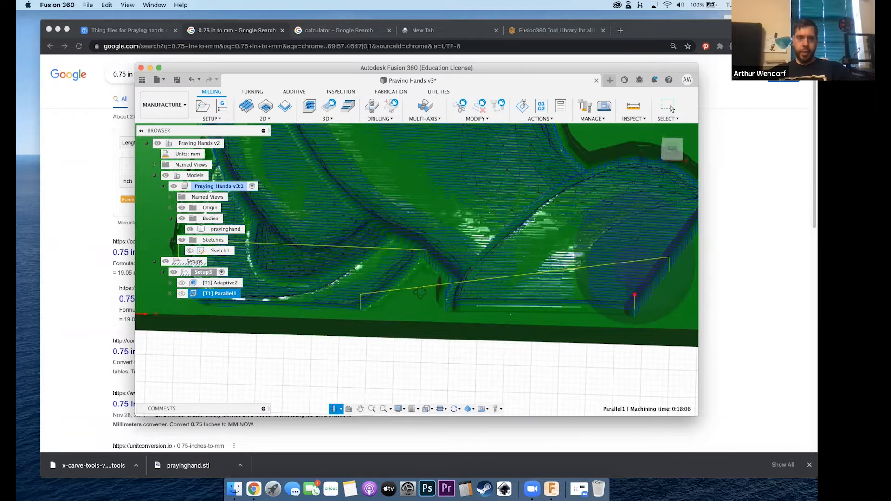
pyautogui.scroll(3, 421, 292)
pyautogui.scroll(-6, 420, 293)
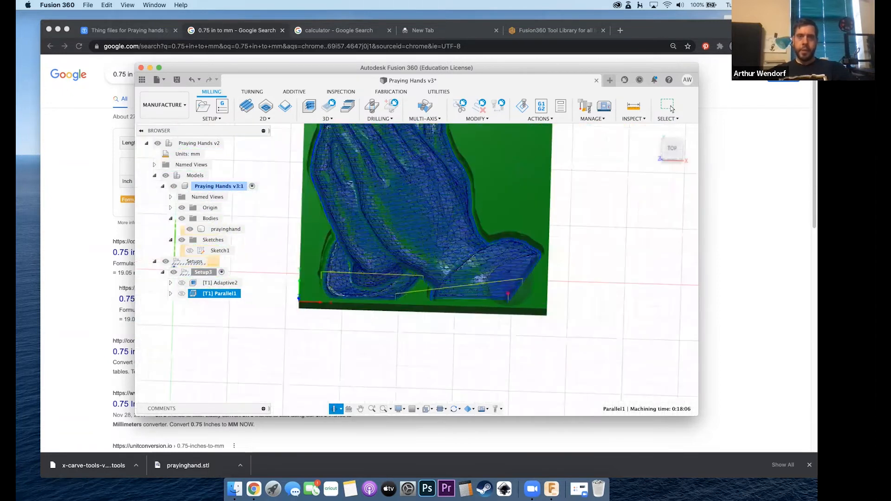
pyautogui.scroll(8, 464, 223)
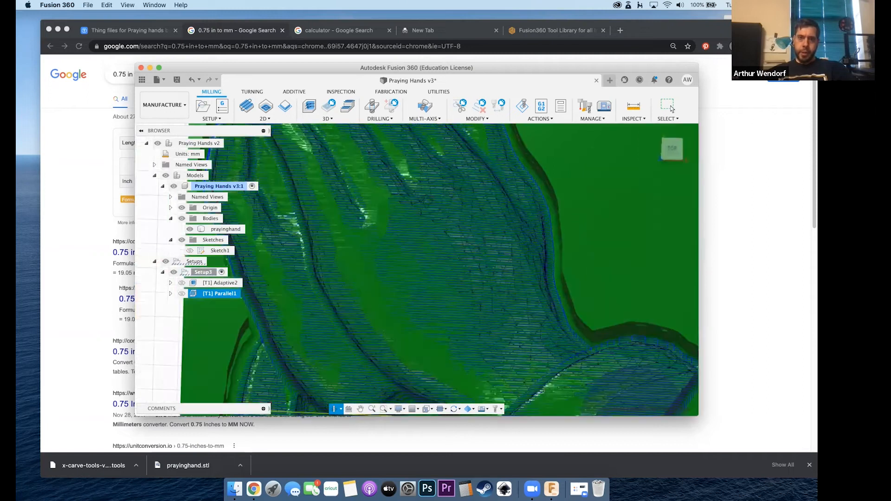
pyautogui.scroll(3, 425, 205)
pyautogui.scroll(-6, 425, 205)
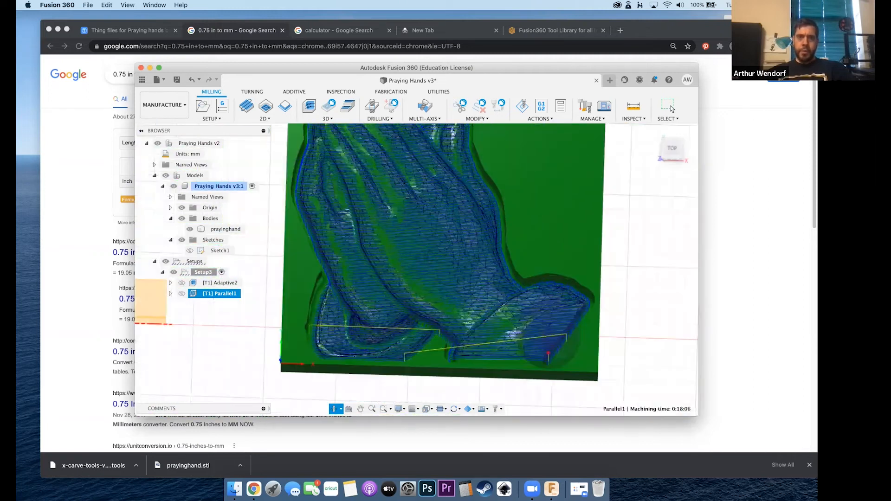
pyautogui.scroll(5, 424, 172)
pyautogui.scroll(-4, 423, 172)
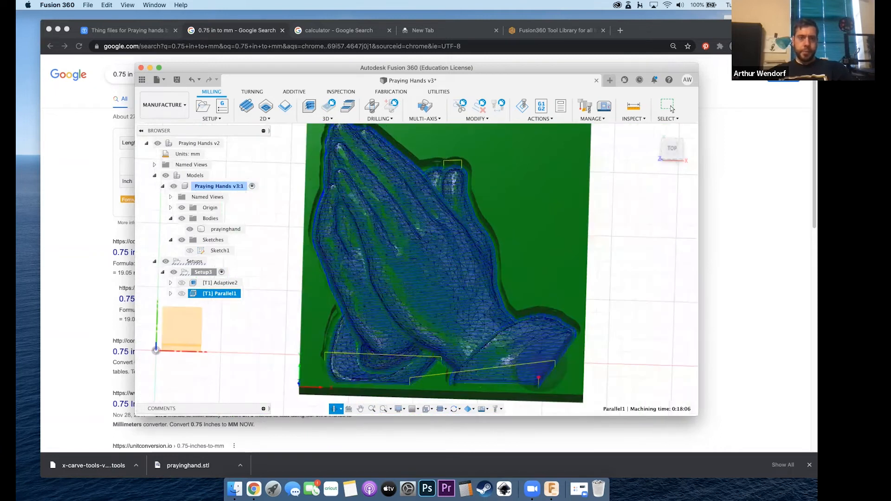
# Step: Start a 3D Pencil operation with the 3.18 mm 2F Ball Nose end mill from the document's tools
pyautogui.click(329, 118)
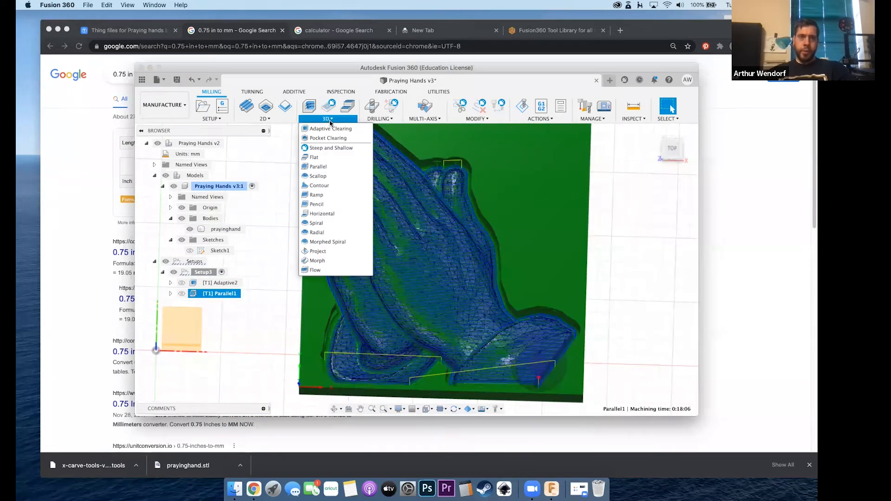
pyautogui.click(319, 205)
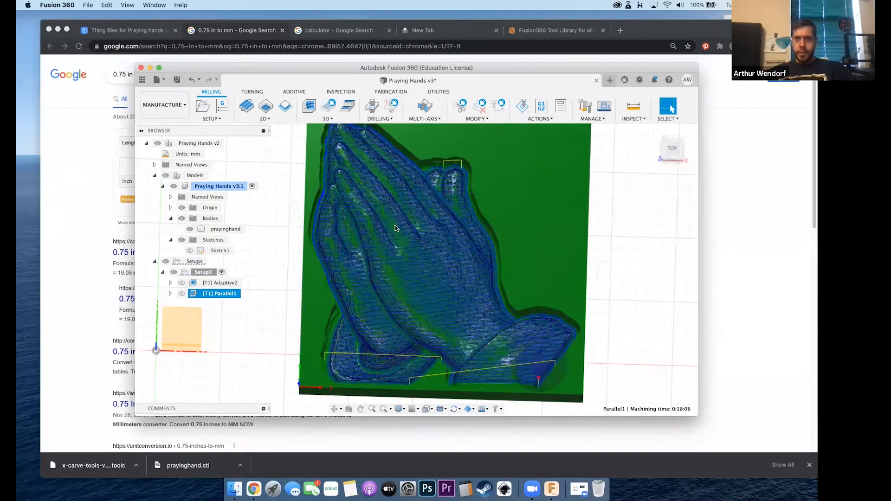
pyautogui.click(652, 220)
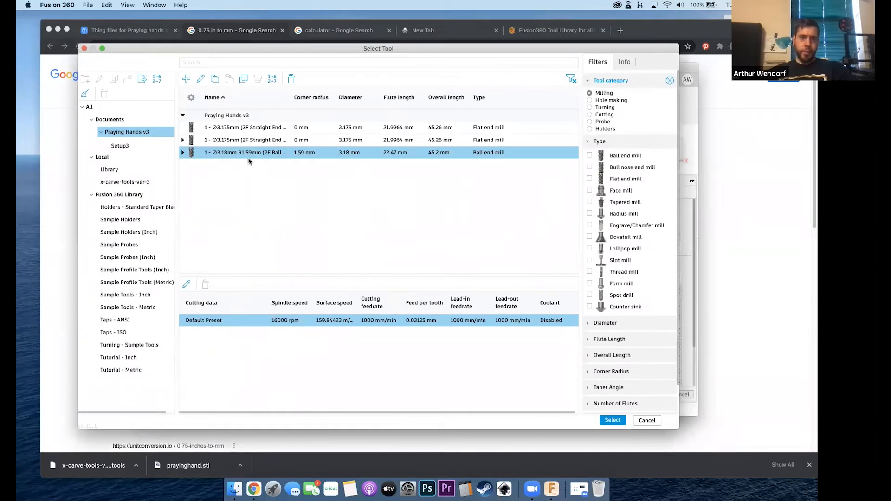
pyautogui.click(247, 153)
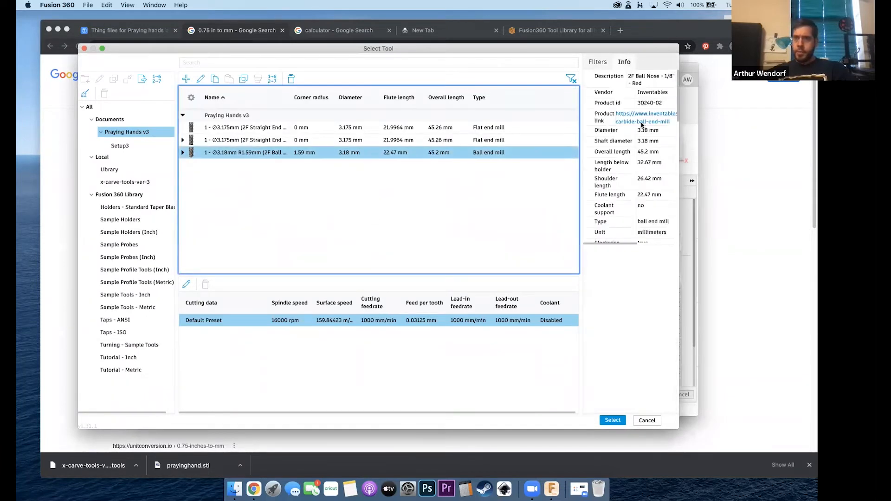
pyautogui.click(612, 420)
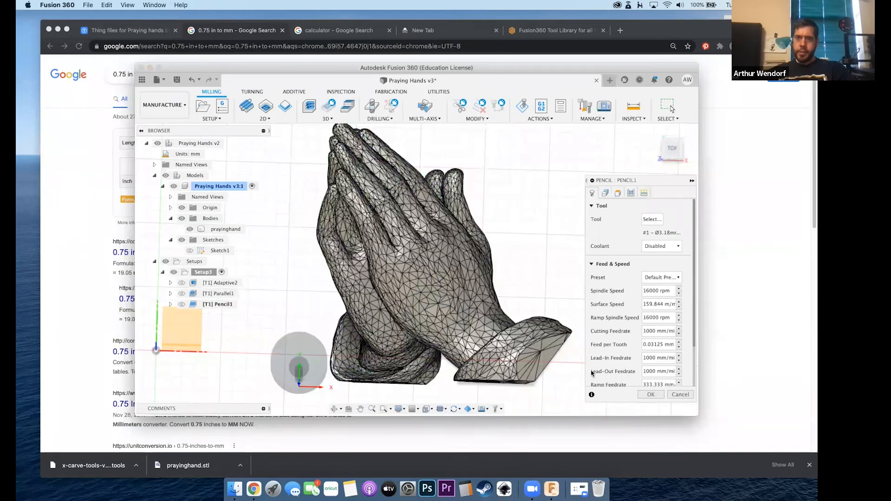
# Step: Keep the Pencil operation's tool containment at Tool center on boundary and set its bottom height offset to 3 mm from the model bottom
pyautogui.click(605, 194)
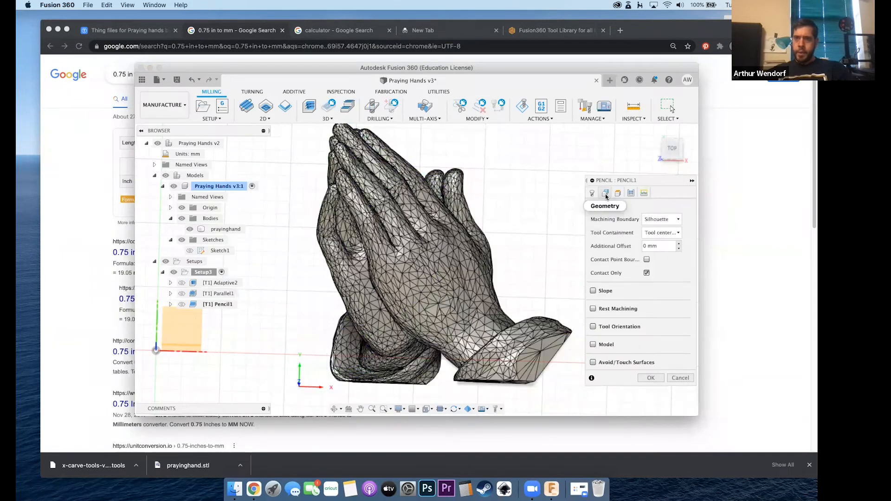
pyautogui.click(662, 232)
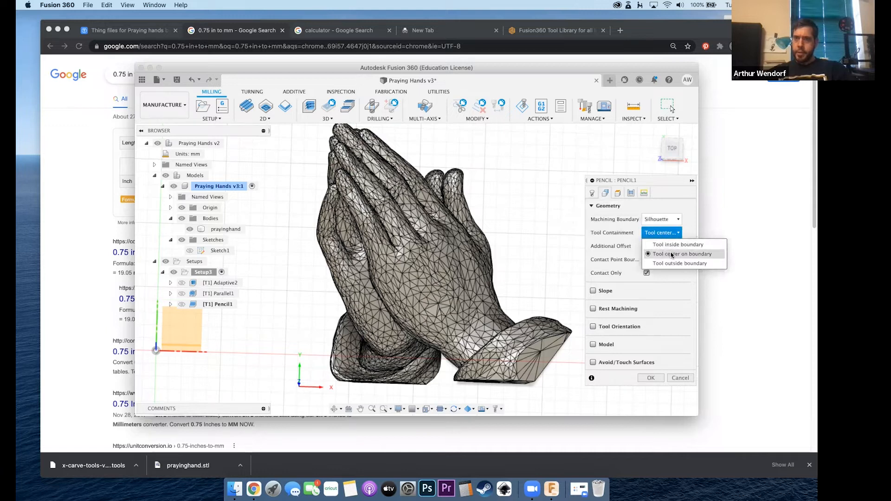
pyautogui.click(674, 255)
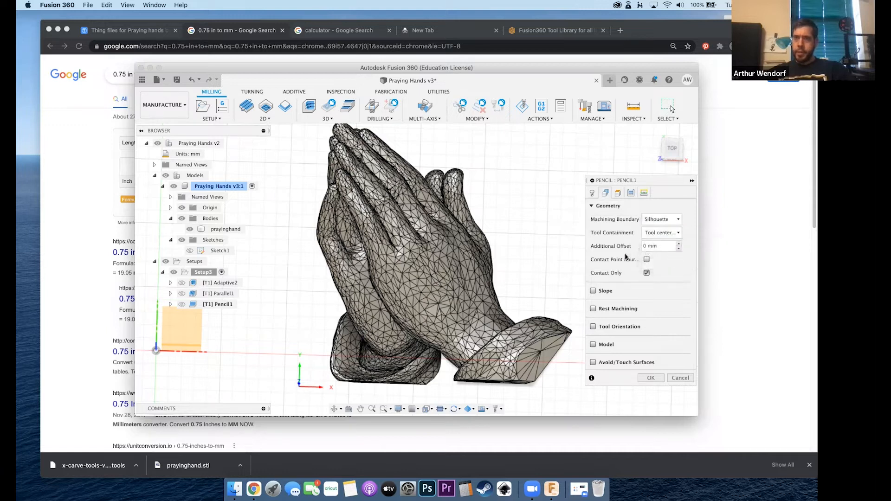
pyautogui.click(619, 193)
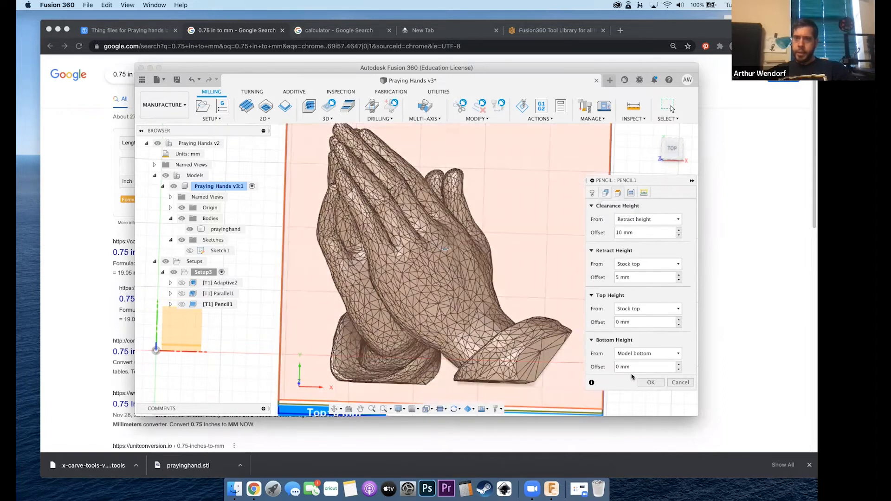
pyautogui.click(620, 367)
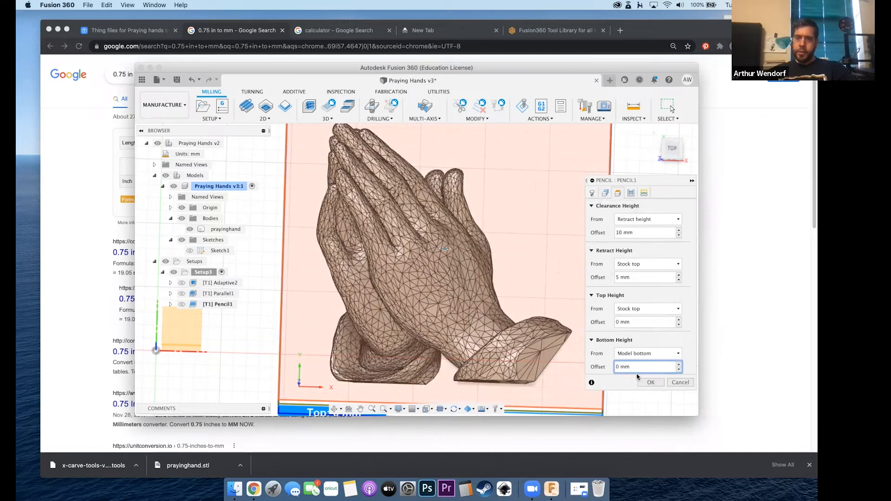
pyautogui.press('BackSpace')
pyautogui.write('3')
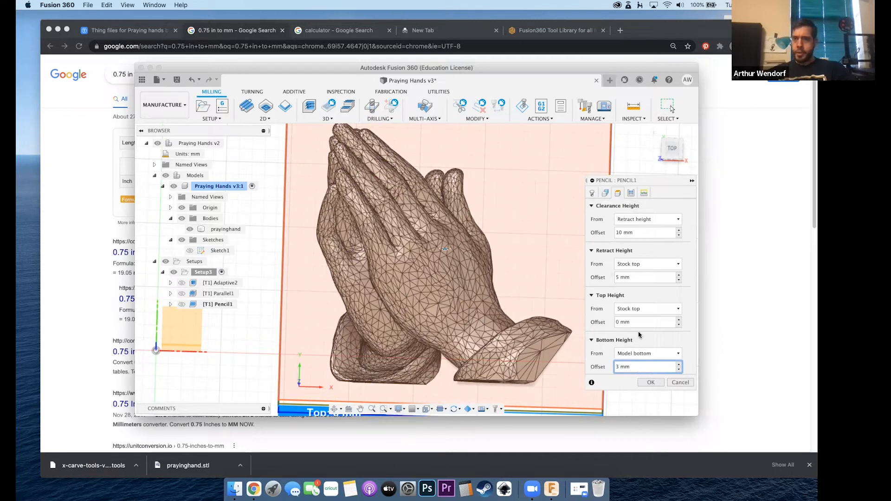
pyautogui.click(631, 194)
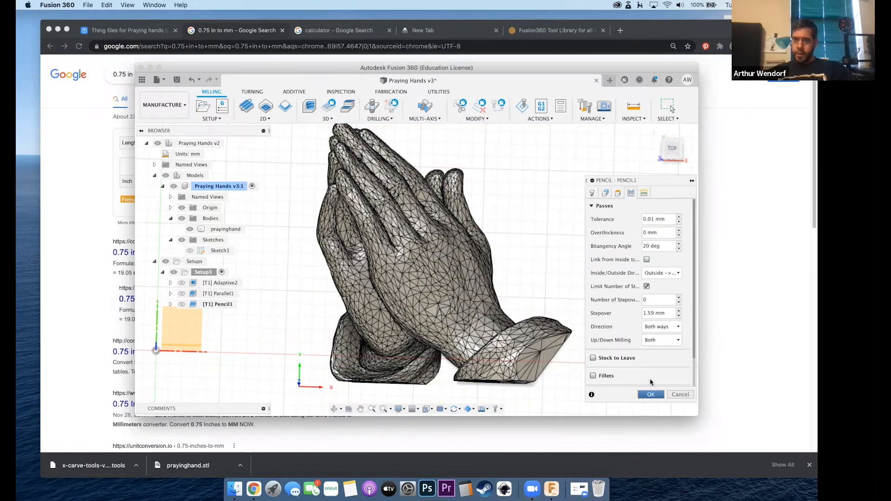
# Step: Keep the Pencil operation's linking settings and generate its toolpath
pyautogui.click(644, 193)
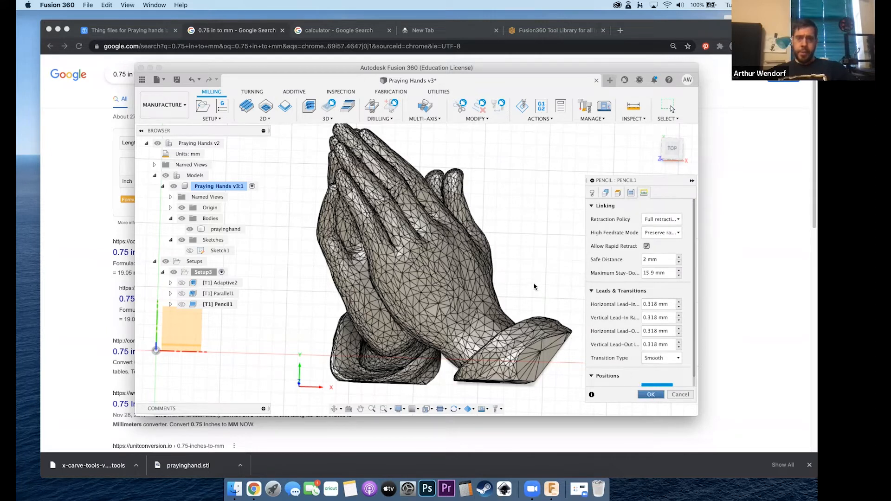
pyautogui.press('Return')
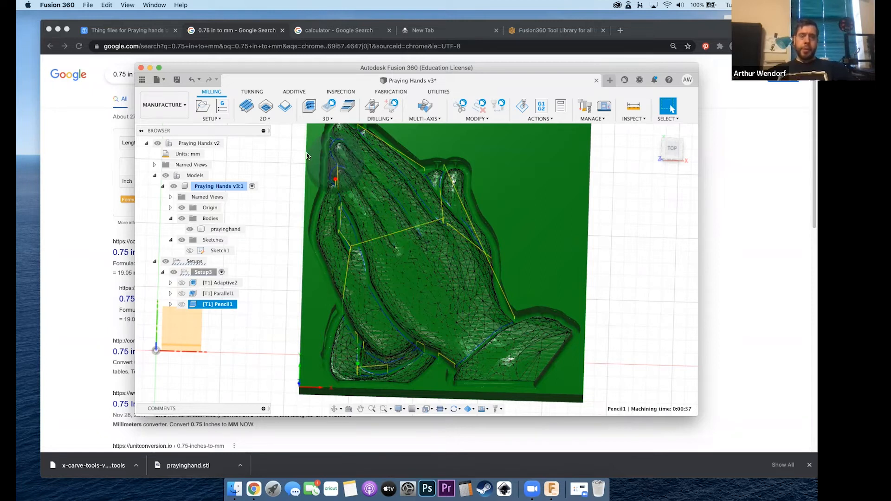
# Step: Start a 2D Contour operation with the 3.175 mm 2F Straight End mill from the document's tools
pyautogui.click(265, 119)
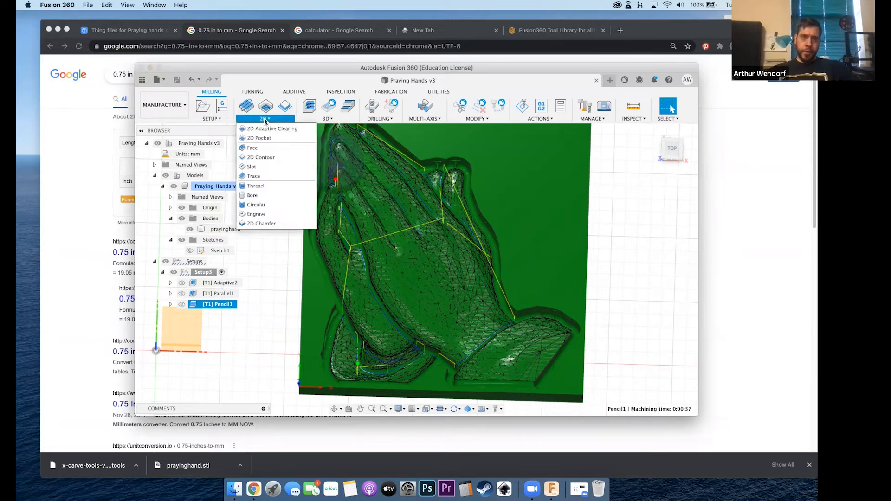
pyautogui.click(264, 160)
pyautogui.click(649, 220)
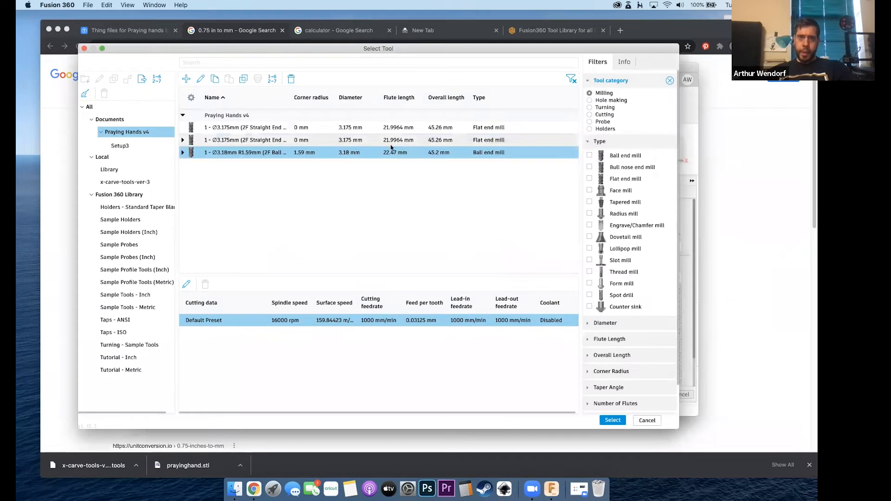
pyautogui.click(253, 142)
pyautogui.click(612, 420)
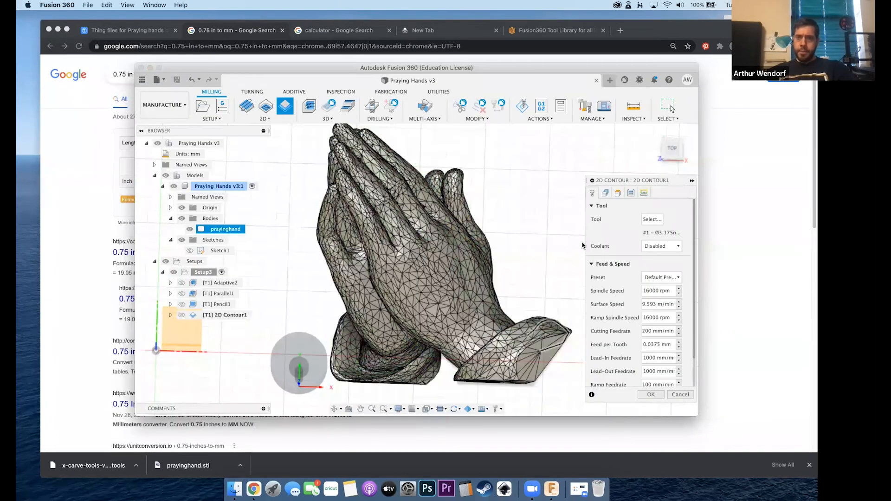
# Step: Show Sketch1 and select its hand outline as the chain for the 2D Contour operation
pyautogui.click(605, 194)
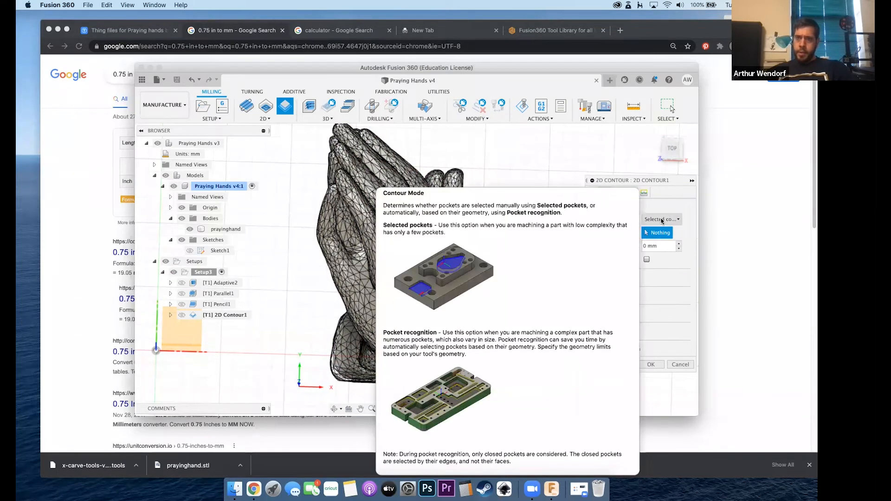
pyautogui.click(661, 220)
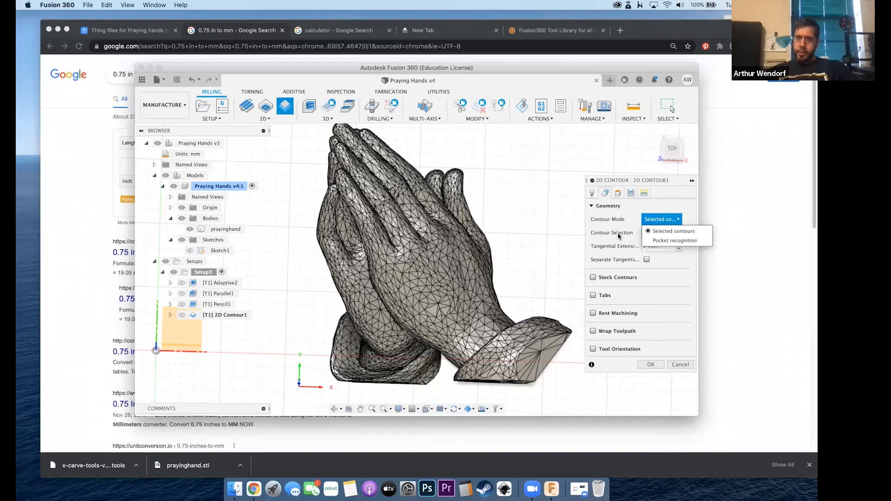
pyautogui.click(619, 237)
pyautogui.click(189, 251)
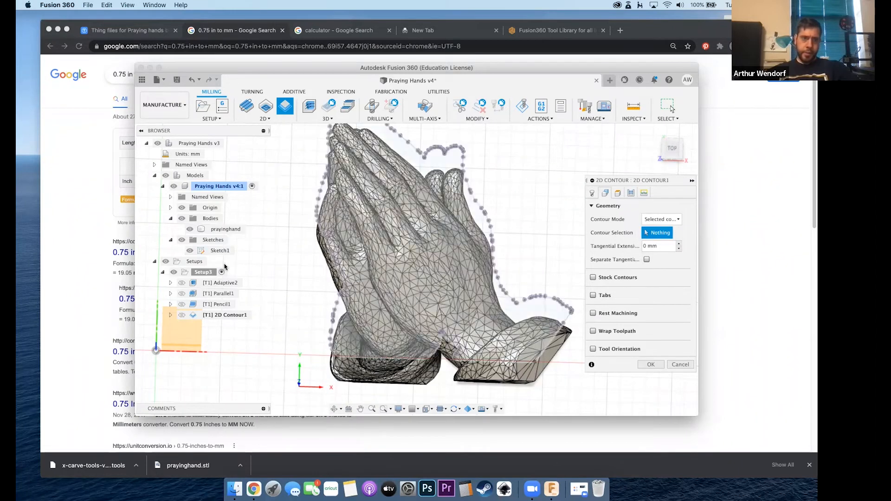
pyautogui.click(479, 202)
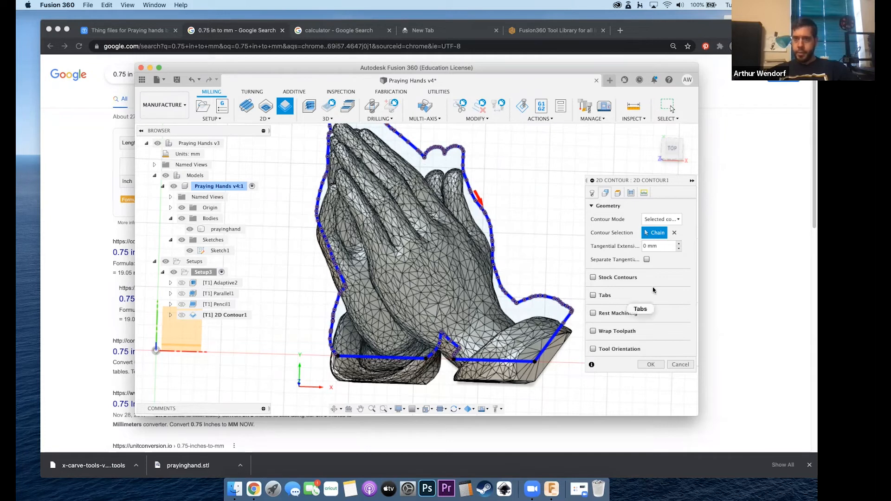
# Step: Enable rectangular tabs for the contour with a width of 3 mm and a height of 3 mm
pyautogui.click(594, 295)
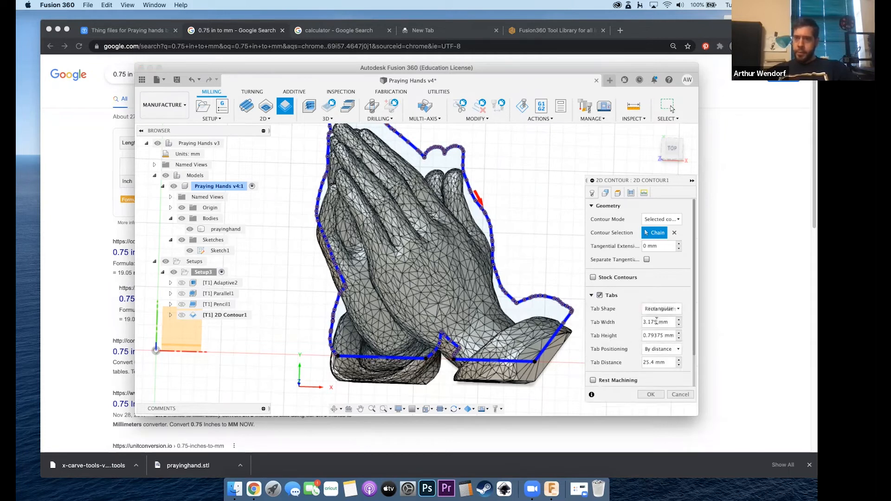
pyautogui.moveTo(657, 322); pyautogui.dragTo(642, 321)
pyautogui.write('3')
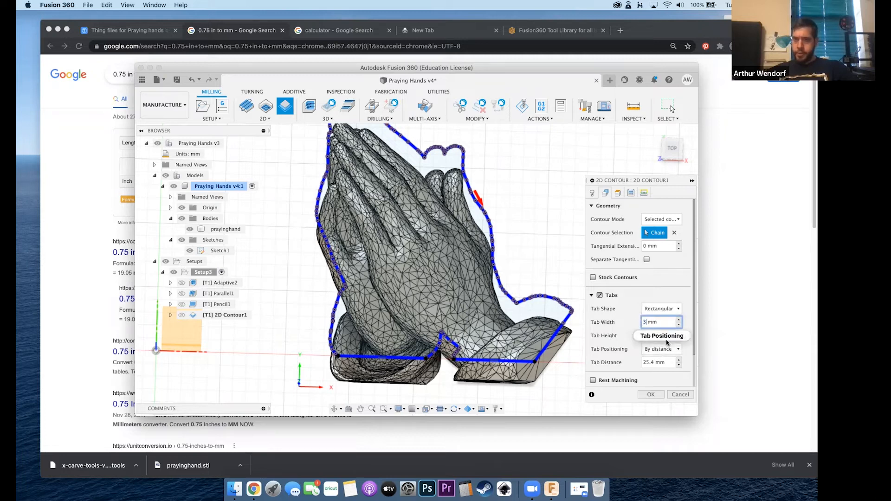
pyautogui.doubleClick(662, 335)
pyautogui.write('3')
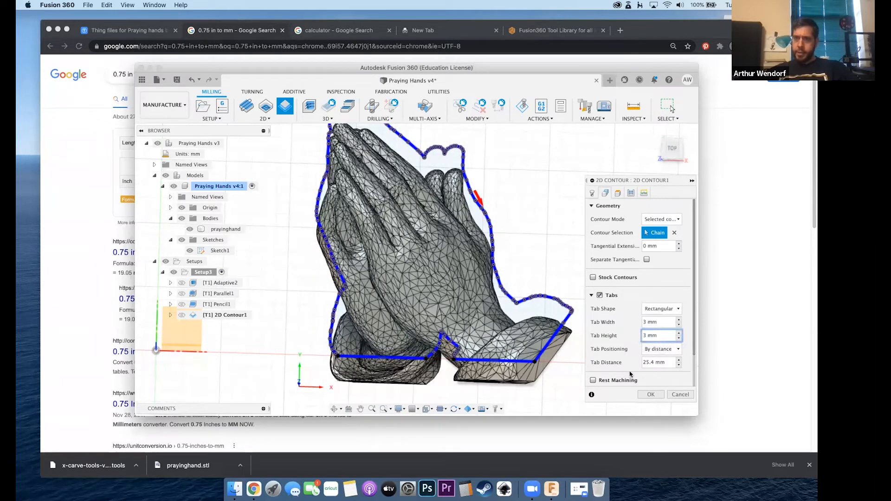
# Step: Switch tab positioning to At points and place tabs around the outline on the wrist edges, both sides and near the fingertips
pyautogui.click(662, 351)
pyautogui.click(664, 370)
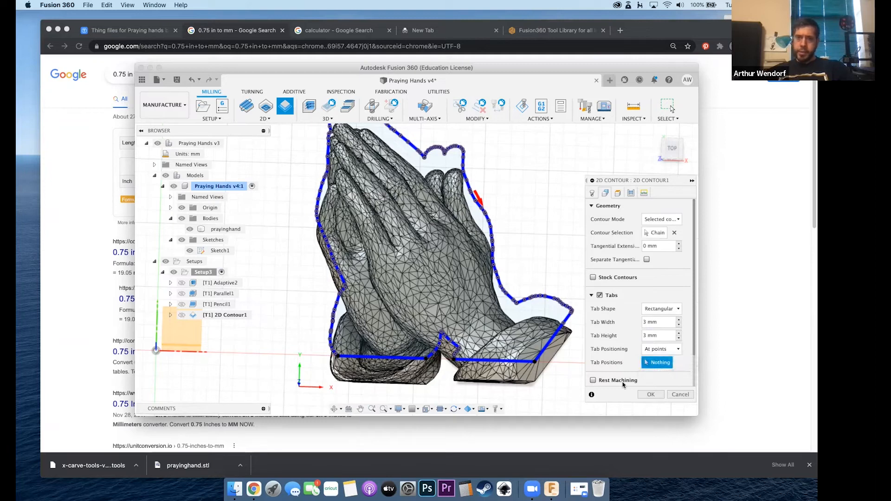
pyautogui.click(494, 361)
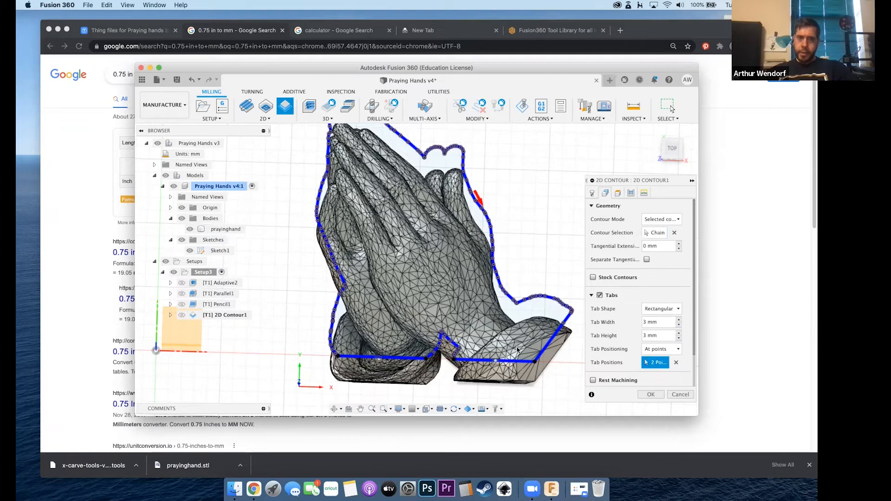
pyautogui.click(559, 337)
pyautogui.click(556, 335)
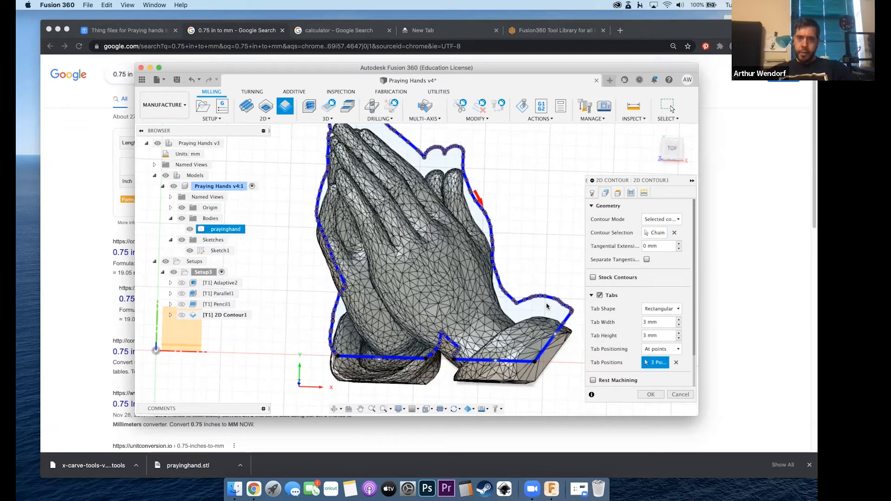
pyautogui.click(494, 238)
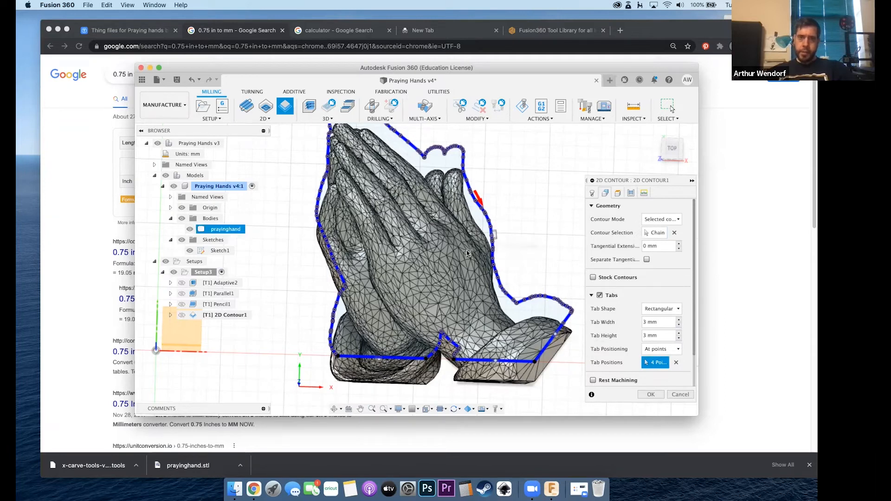
pyautogui.click(327, 245)
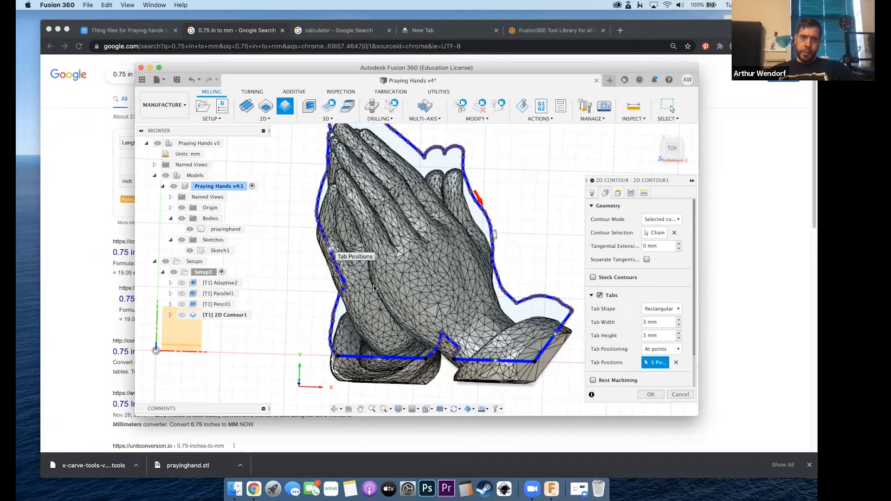
pyautogui.scroll(-4, 389, 273)
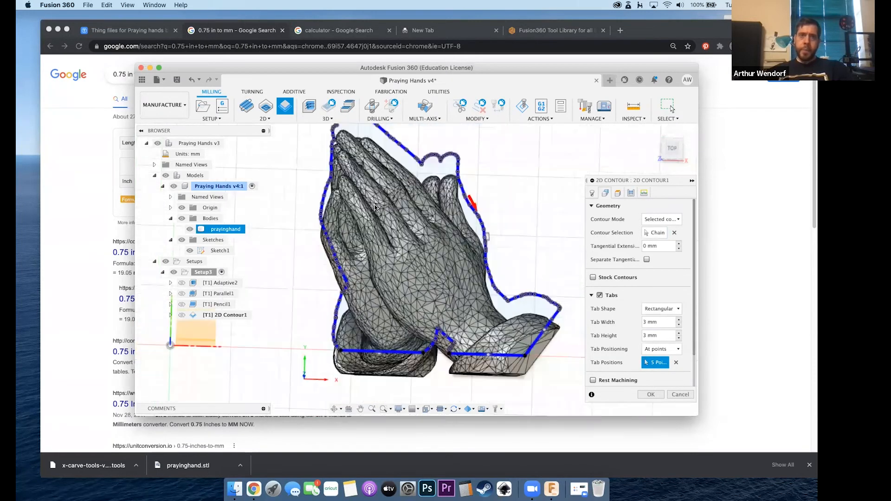
pyautogui.click(392, 180)
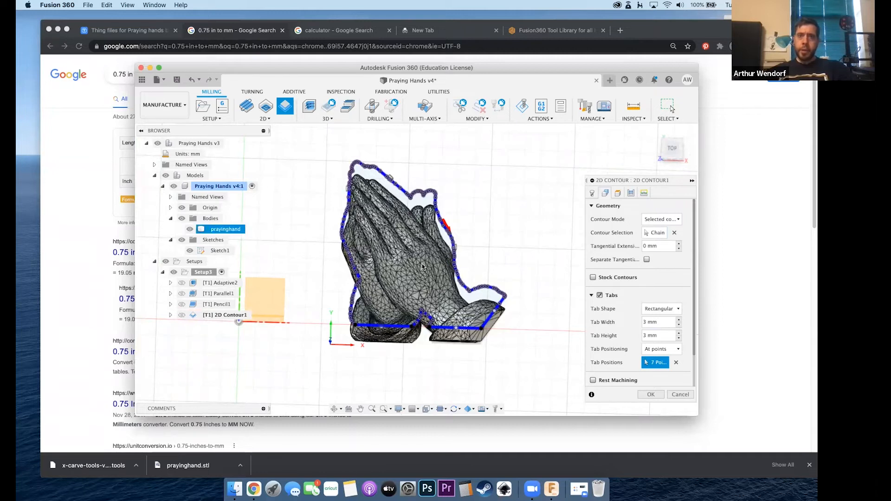
pyautogui.click(404, 326)
pyautogui.scroll(3, 403, 324)
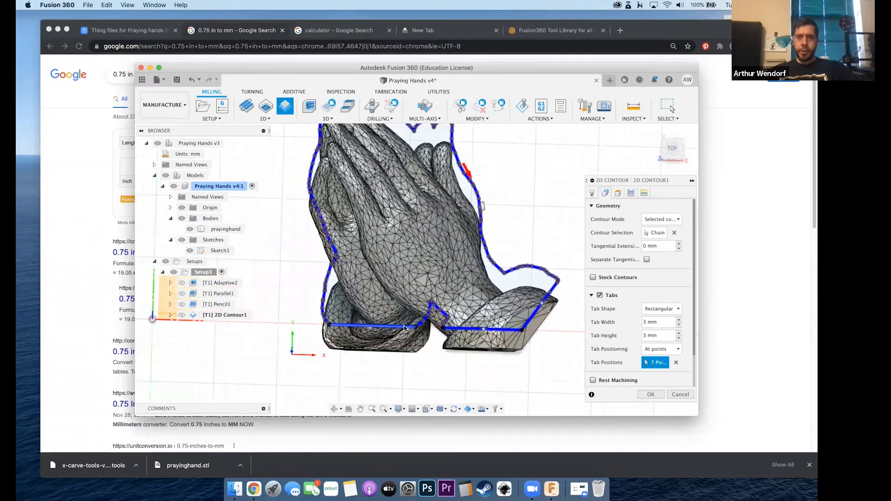
# Step: Set the contour's bottom height to Stock bottom and its top height to Stock bottom with a 3 mm offset
pyautogui.click(617, 192)
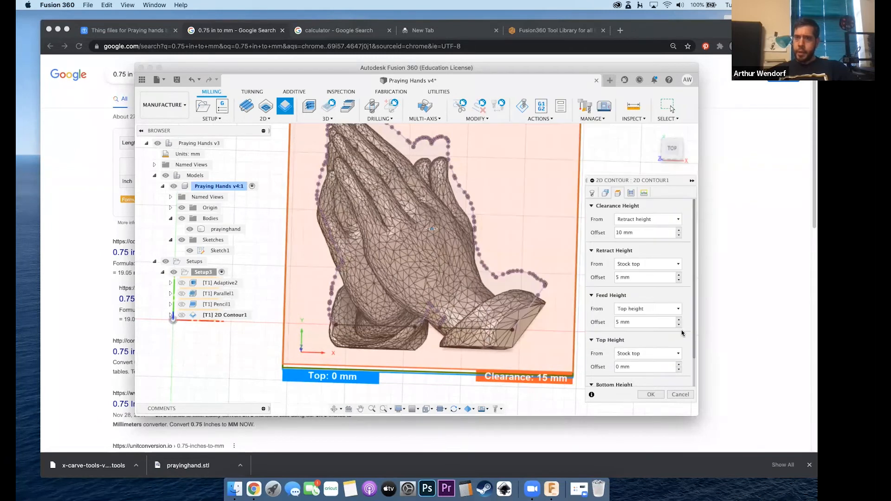
pyautogui.scroll(-2, 668, 348)
pyautogui.click(654, 367)
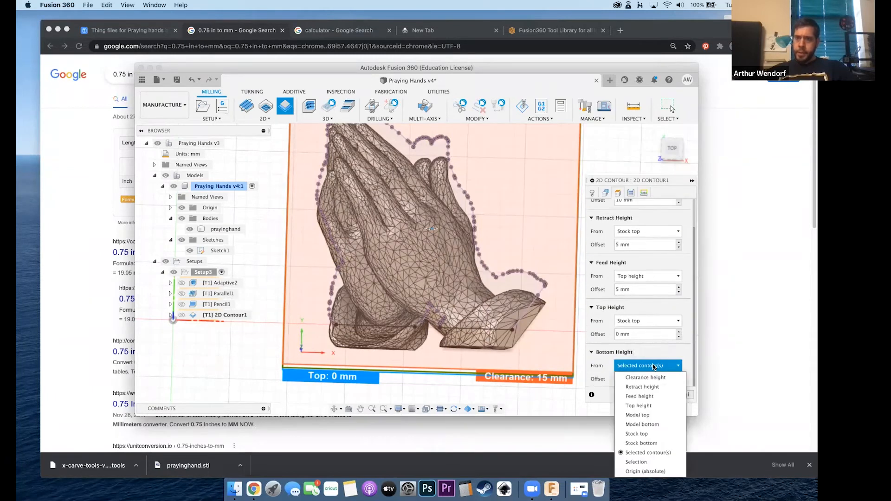
pyautogui.click(645, 444)
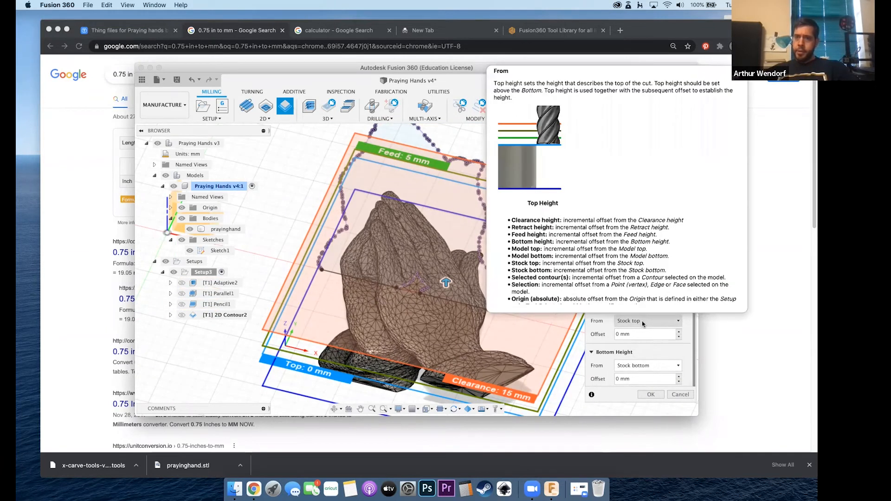
pyautogui.click(643, 324)
pyautogui.click(645, 399)
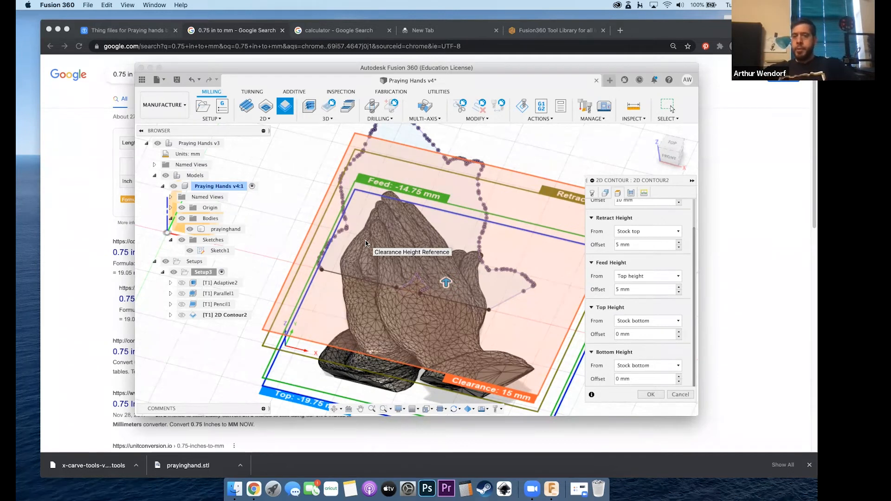
pyautogui.click(633, 334)
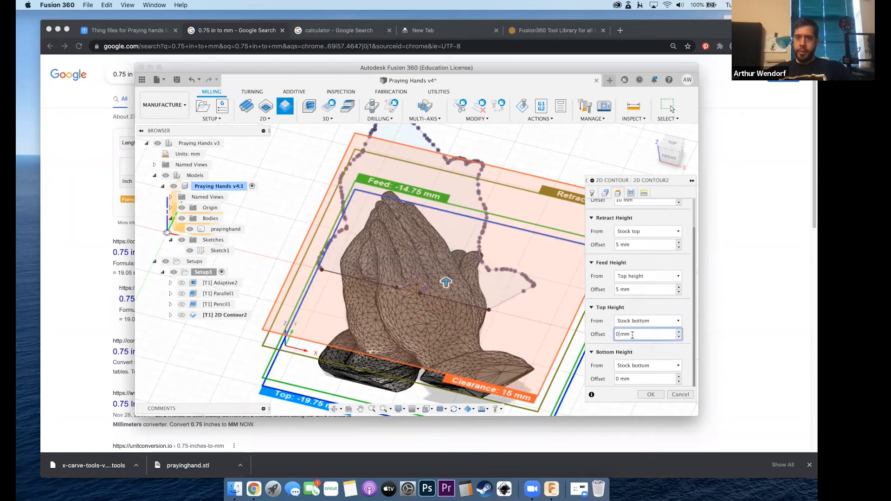
pyautogui.press('BackSpace')
pyautogui.write('3')
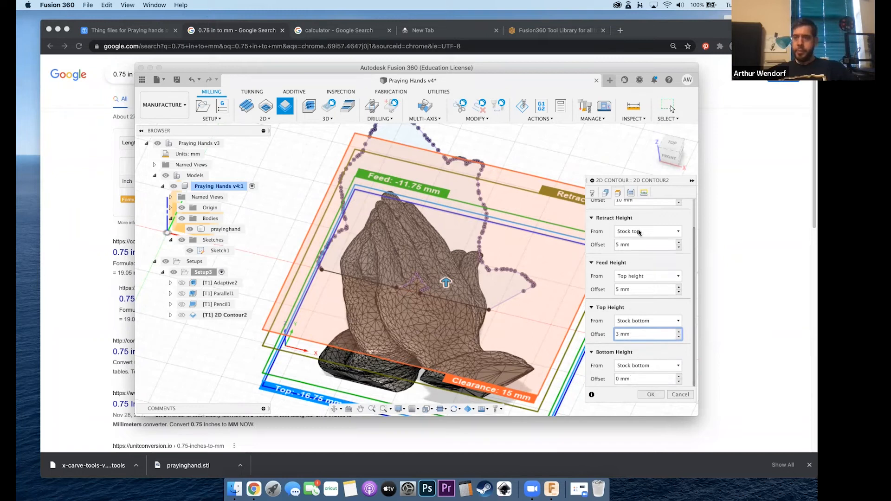
# Step: Enable Multiple Depths with a 1 mm maximum roughing stepdown and generate the 2D Contour toolpath
pyautogui.click(630, 193)
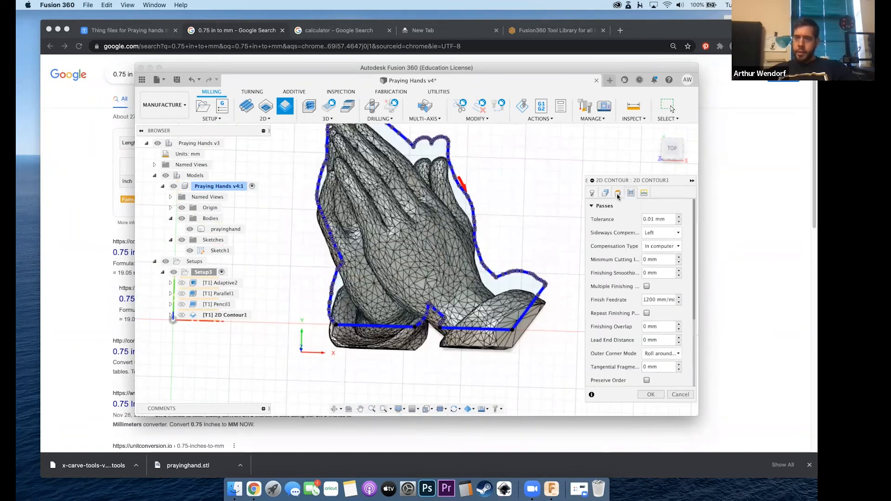
pyautogui.scroll(-3, 623, 281)
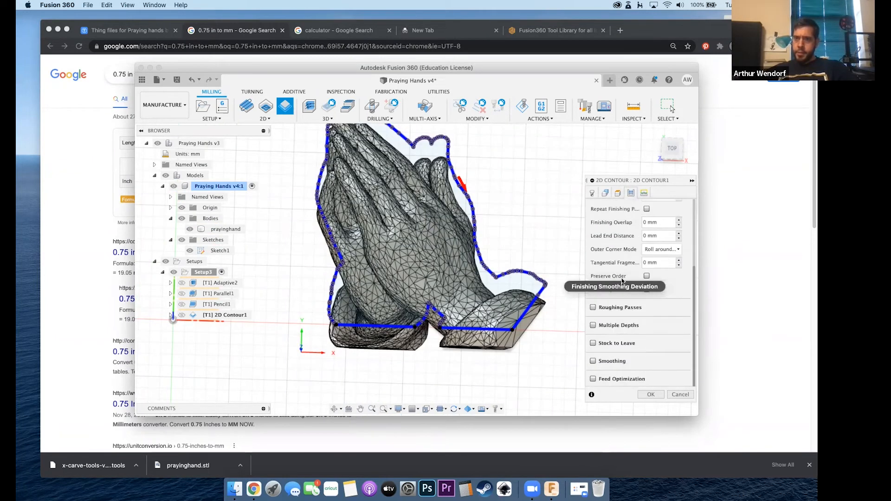
pyautogui.scroll(3, 622, 281)
pyautogui.scroll(-3, 622, 281)
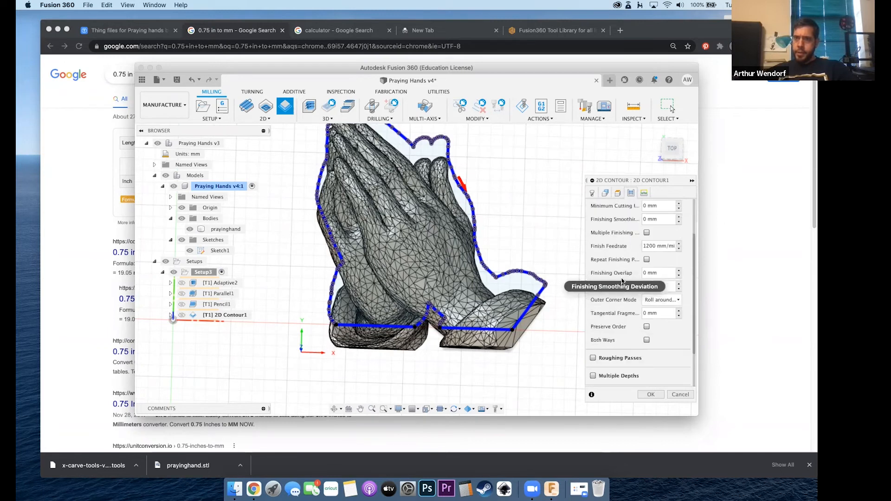
pyautogui.click(593, 325)
pyautogui.scroll(-3, 632, 369)
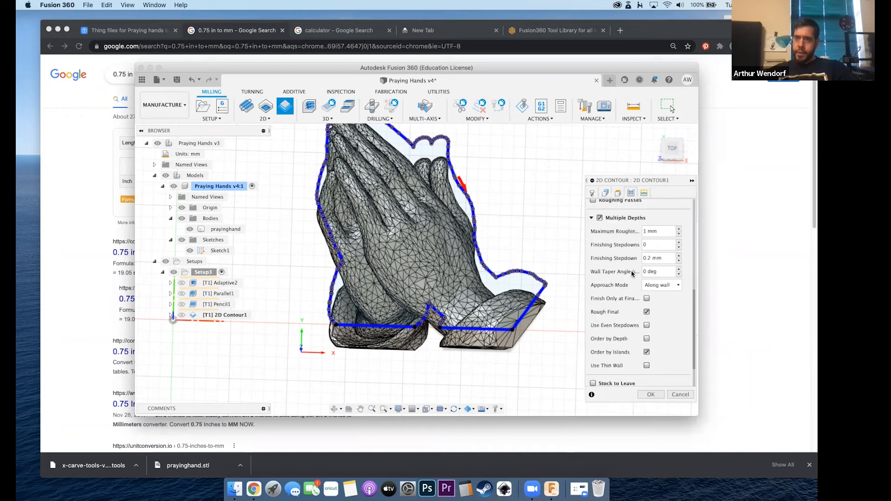
pyautogui.click(644, 230)
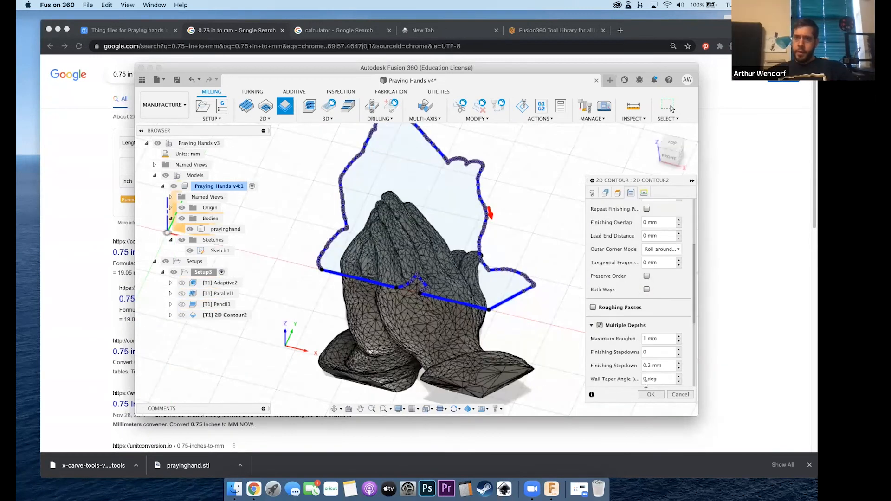
pyautogui.click(649, 395)
pyautogui.click(649, 395)
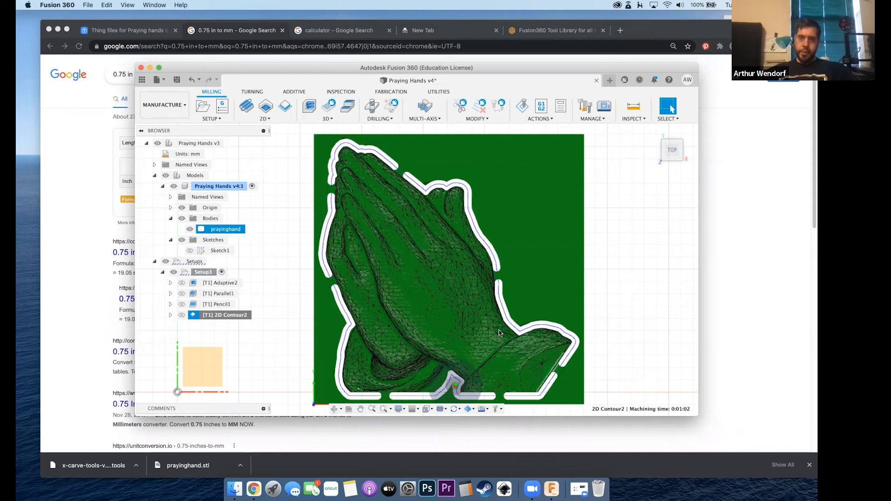
# Step: Examine the 2D Contour toolpath and its tab gaps from underneath and from above the stock
pyautogui.click(334, 409)
pyautogui.moveTo(386, 314); pyautogui.dragTo(392, 180)
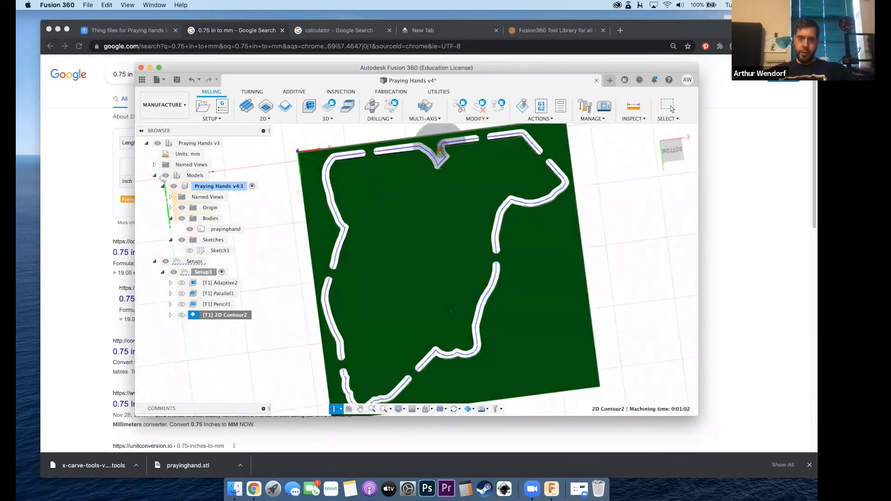
pyautogui.moveTo(398, 230); pyautogui.dragTo(419, 335)
pyautogui.click(672, 109)
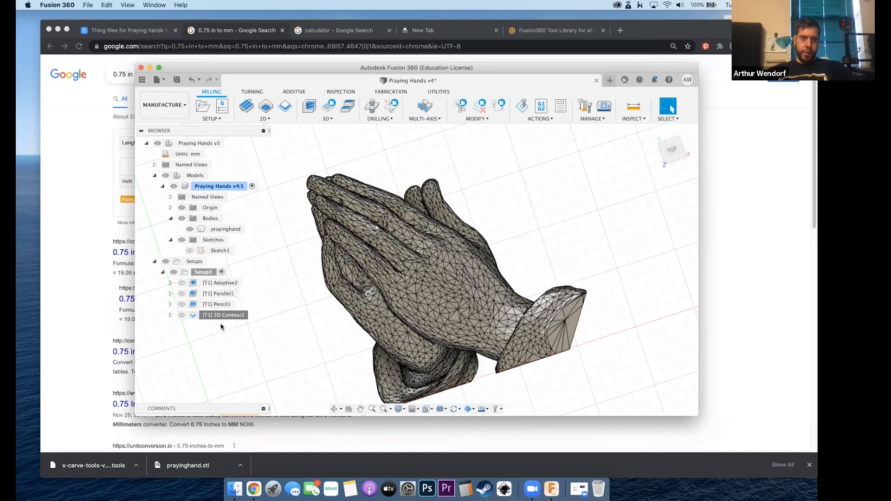
# Step: Save the Praying Hands design with the new toolpaths as a new version
pyautogui.press('super+s')
pyautogui.press('Return')
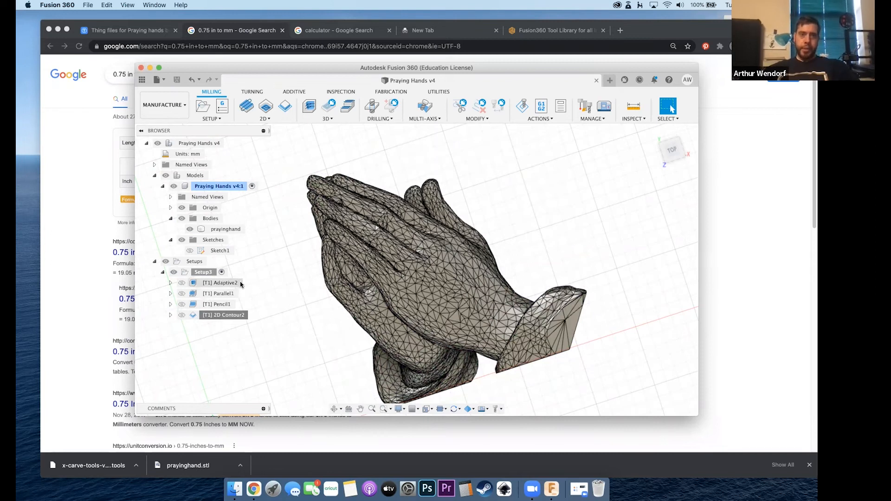
# Step: Start post-processing the Adaptive toolpath and choose the Inventables f360-easel.cps post from the cloud post library
pyautogui.moveTo(229, 284)
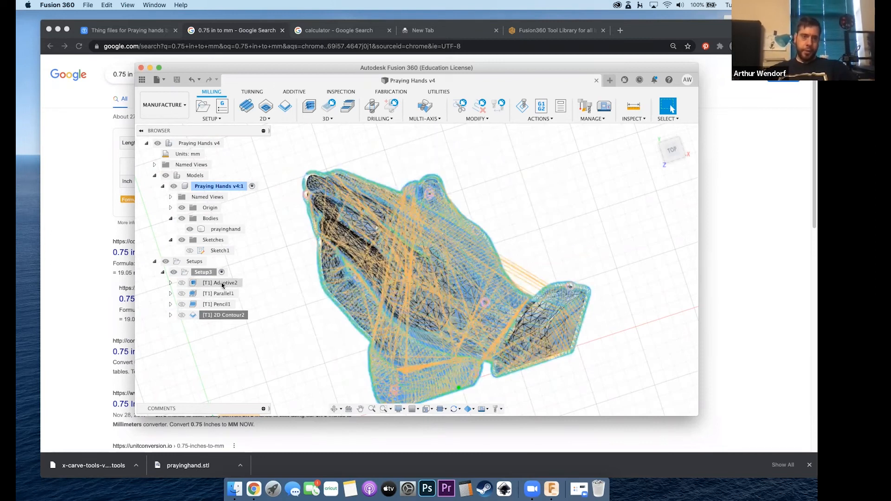
pyautogui.rightClick(222, 285)
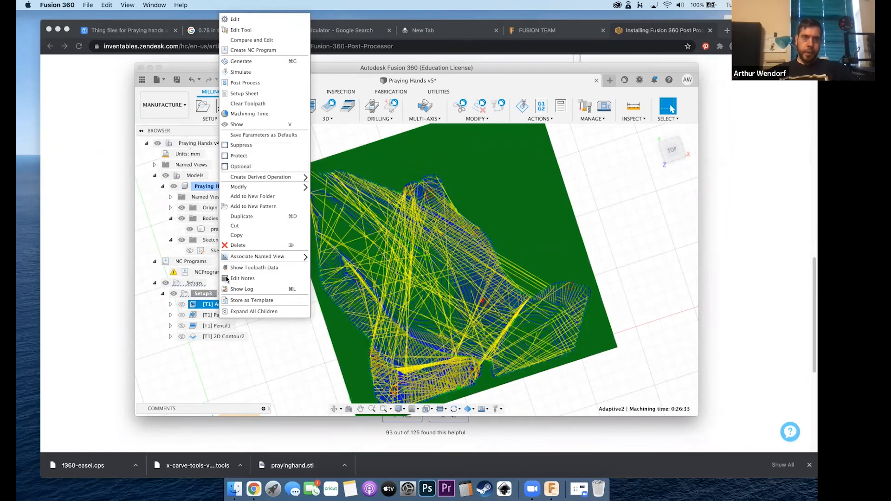
pyautogui.click(245, 82)
pyautogui.click(359, 122)
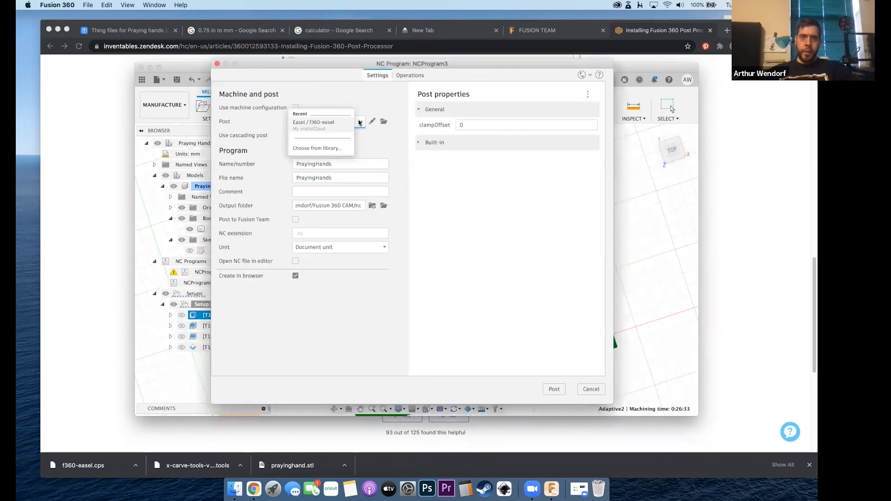
pyautogui.click(384, 121)
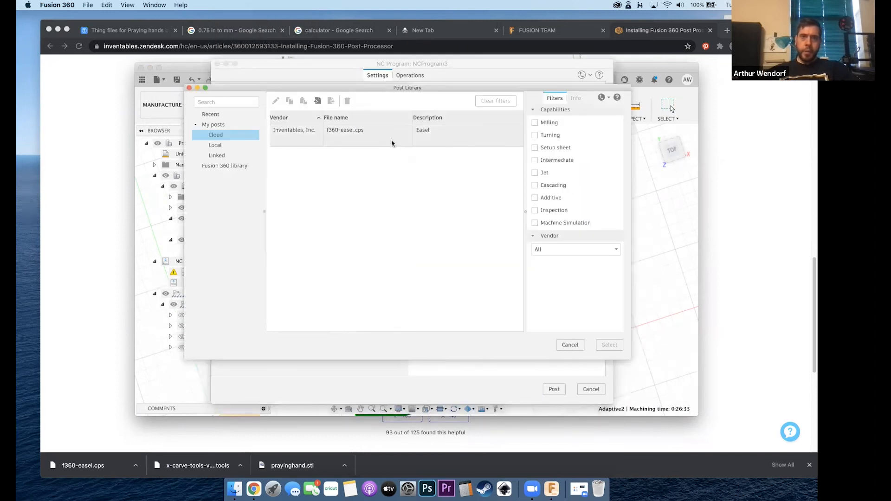
pyautogui.click(353, 132)
pyautogui.click(609, 347)
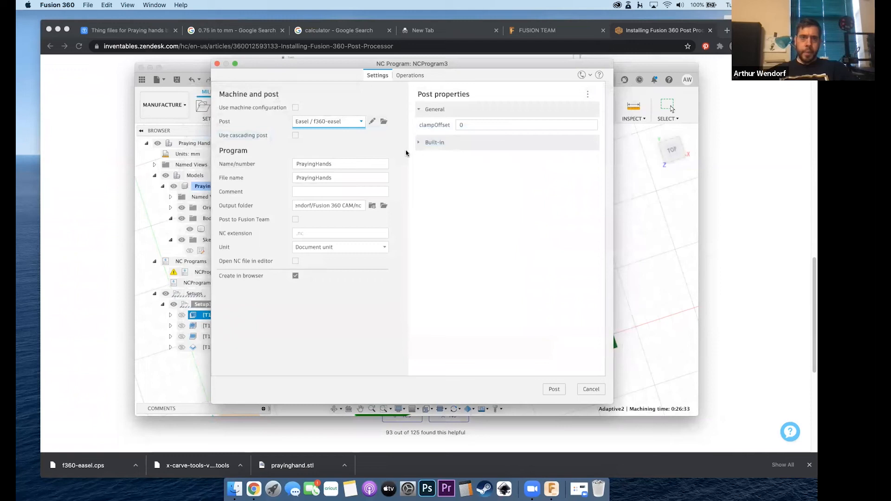
# Step: Set the NC program's output folder to Desktop and post the adaptive roughing code as PrayingHands
pyautogui.click(383, 206)
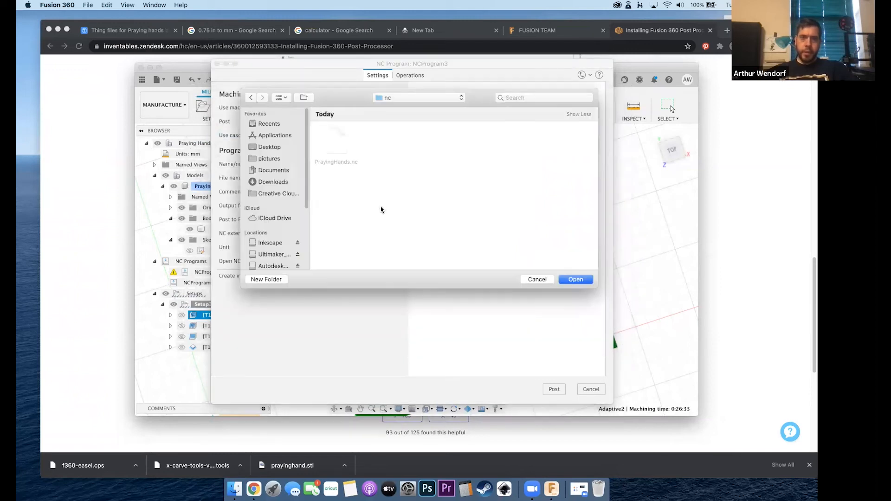
pyautogui.click(279, 147)
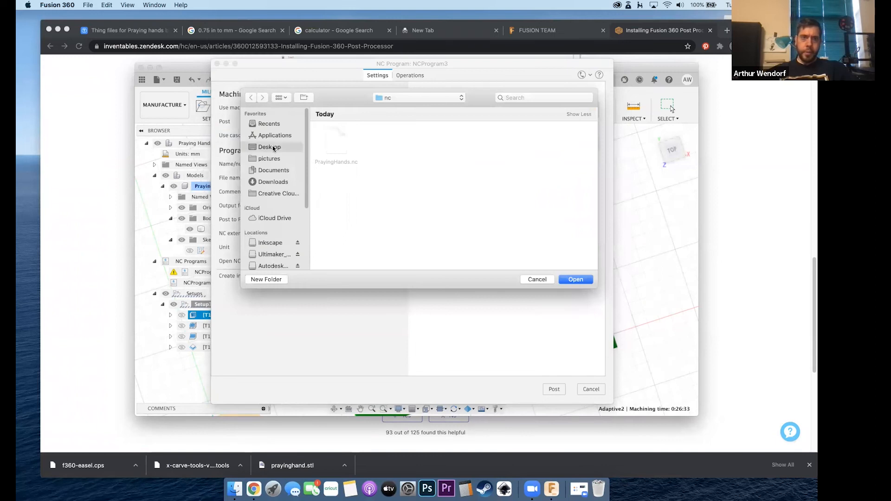
pyautogui.click(574, 279)
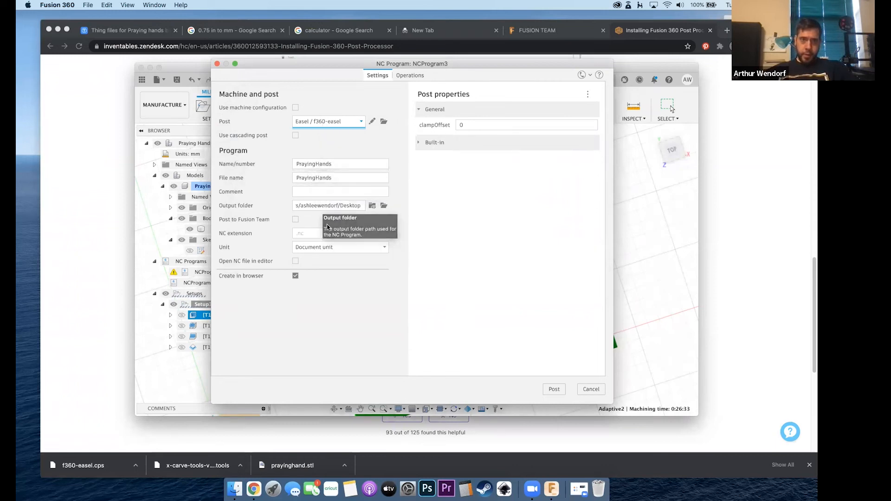
pyautogui.click(555, 390)
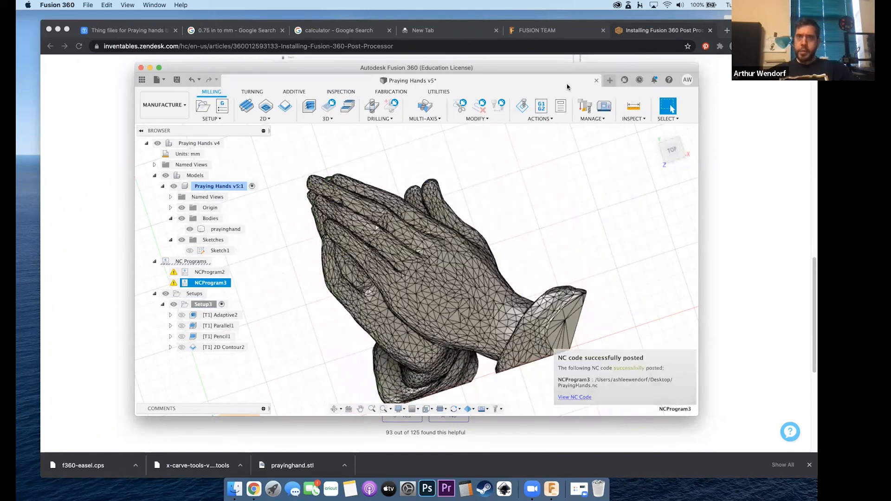
# Step: Minimize the Fusion 360 and Chrome windows and move PrayingHands.nc to an empty area of the desktop
pyautogui.click(150, 68)
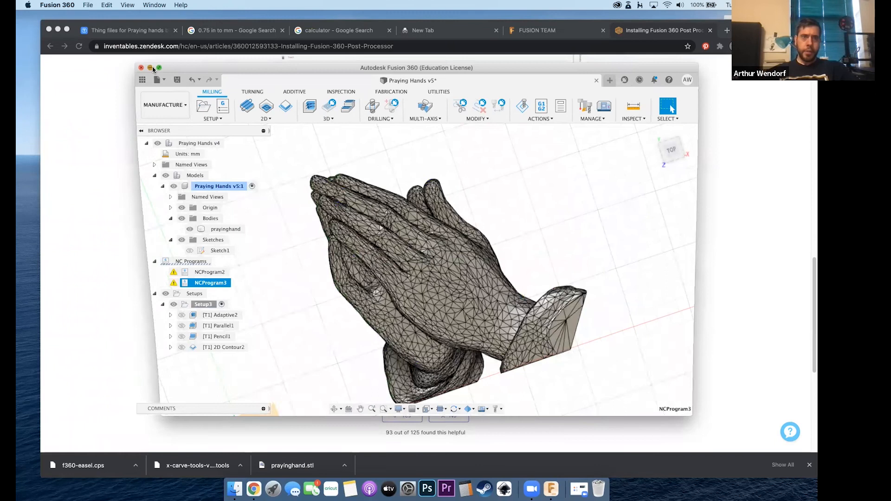
pyautogui.click(58, 30)
pyautogui.moveTo(734, 80); pyautogui.dragTo(189, 301)
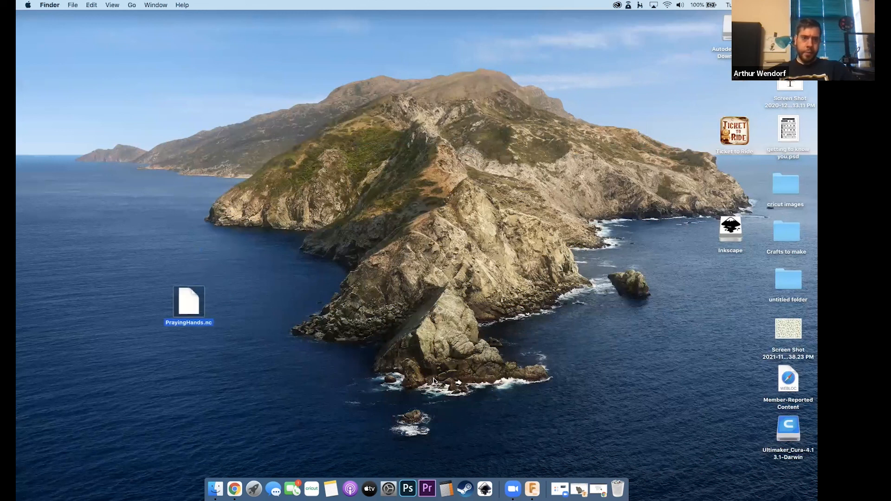
# Step: Return to Fusion 360 and post the Parallel and Pencil toolpaths together as PrayingHands2 with the Easel post
pyautogui.click(234, 489)
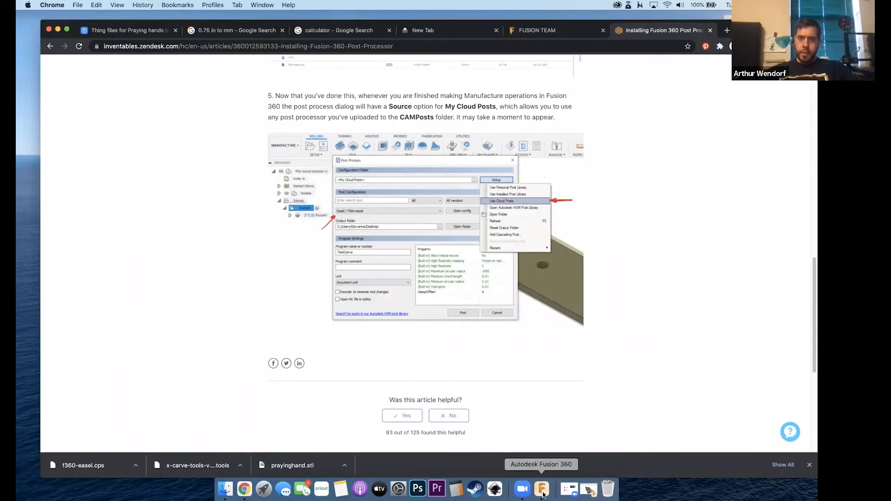
pyautogui.click(543, 494)
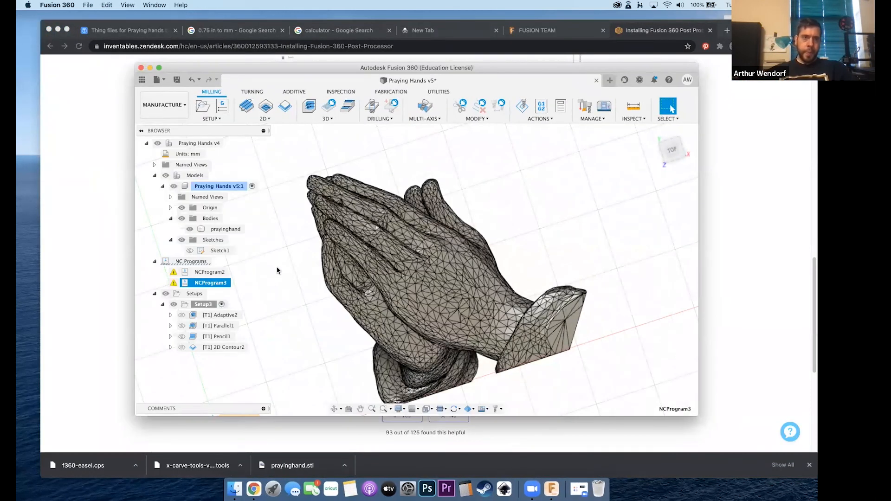
pyautogui.click(225, 316)
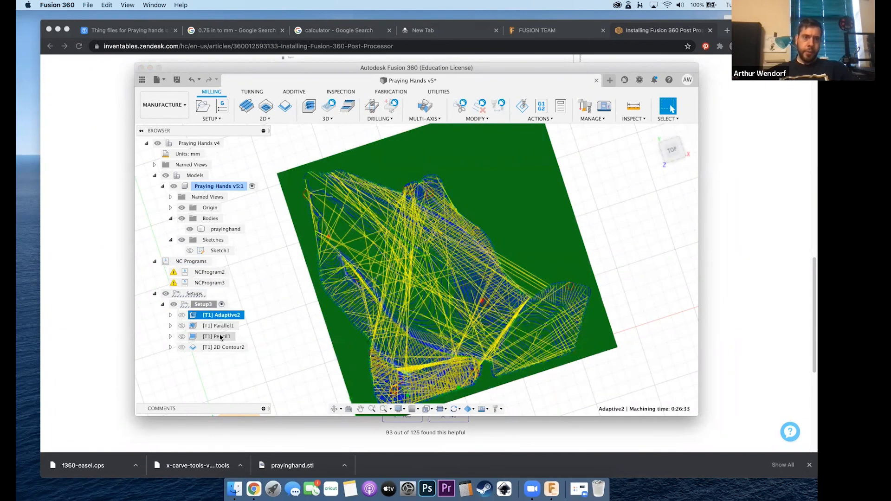
pyautogui.click(219, 326)
pyautogui.keyDown('shift'); pyautogui.click(221, 337); pyautogui.keyUp('shift')
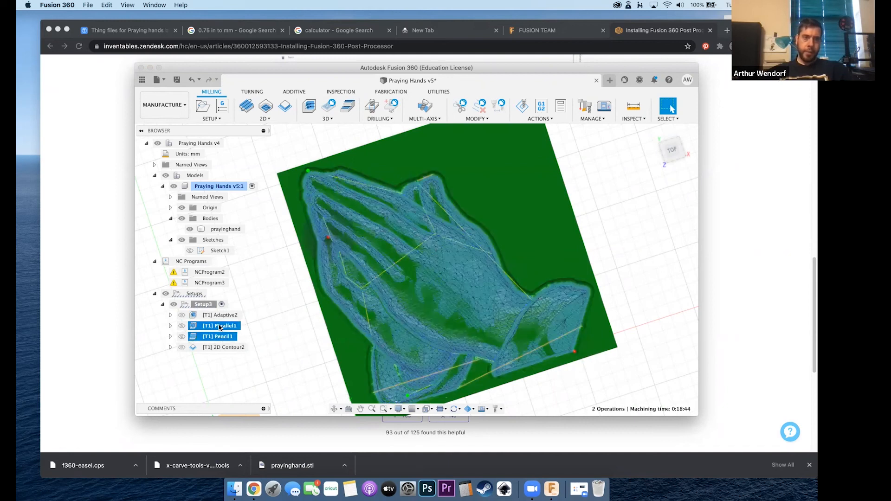
pyautogui.rightClick(220, 327)
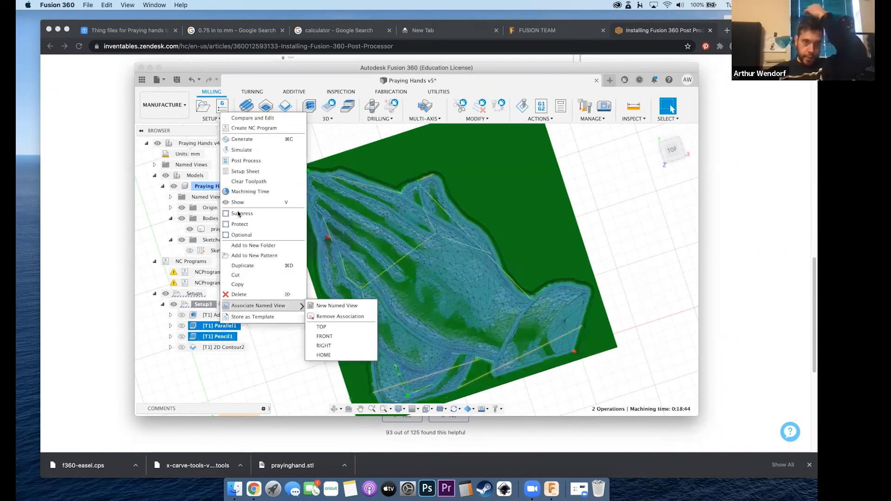
pyautogui.click(238, 160)
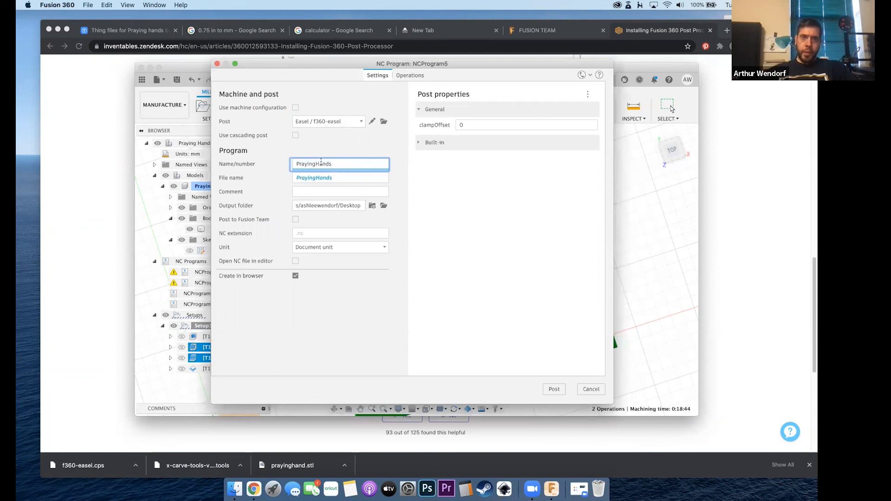
pyautogui.write('2')
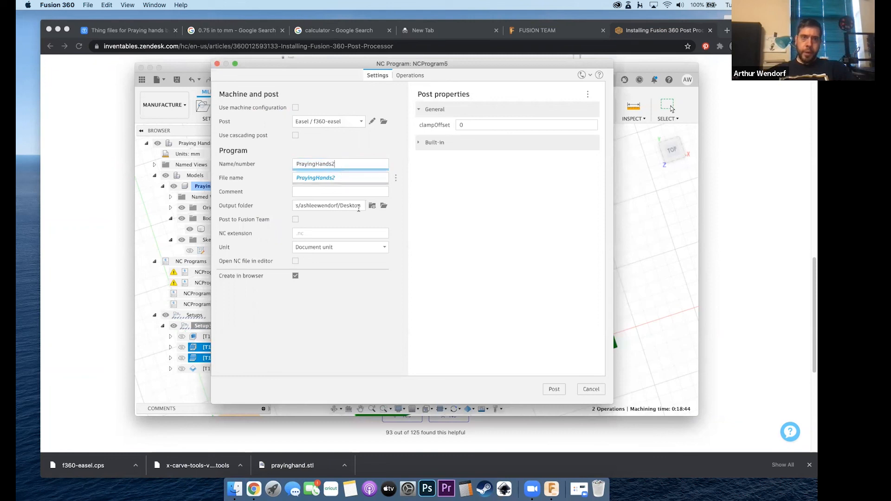
pyautogui.click(555, 391)
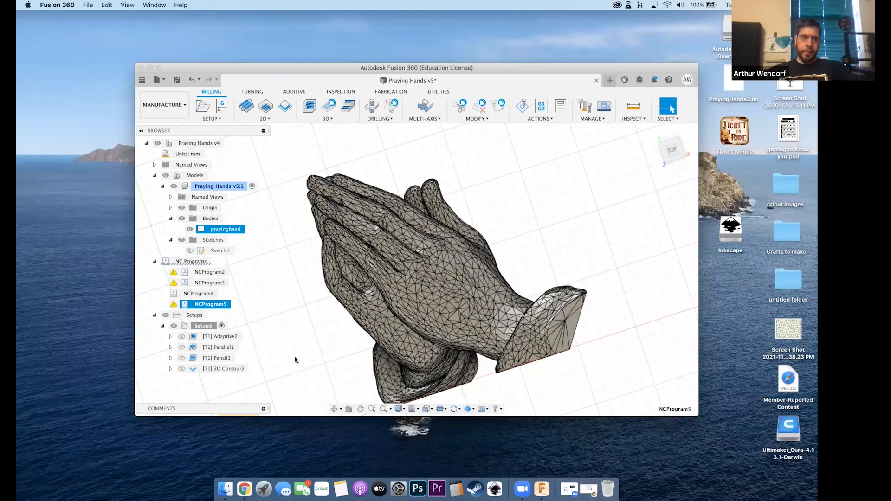
# Step: Post-process the 2D Contour toolpath with the Easel post as PrayingHands3 on the Desktop
pyautogui.rightClick(222, 370)
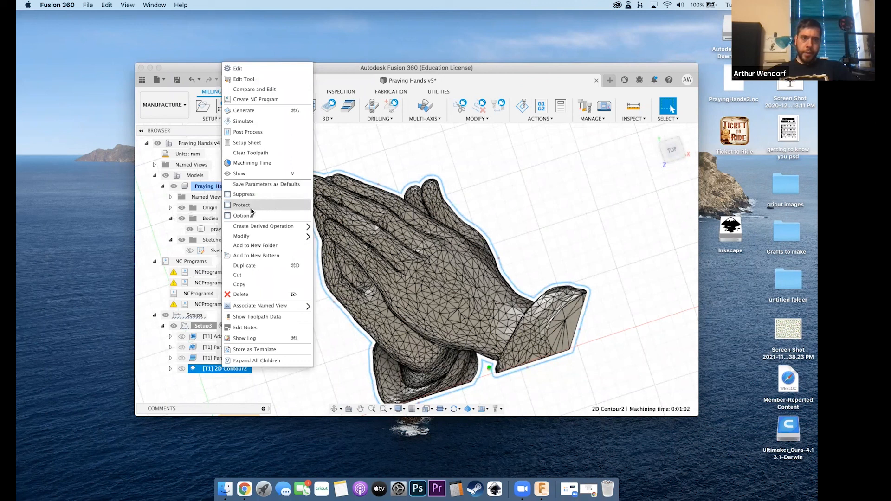
pyautogui.click(253, 134)
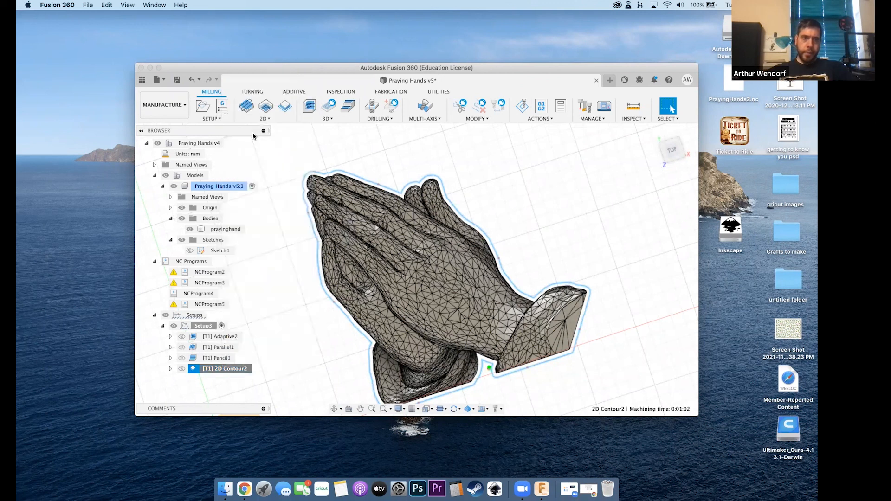
pyautogui.click(345, 165)
pyautogui.write('3')
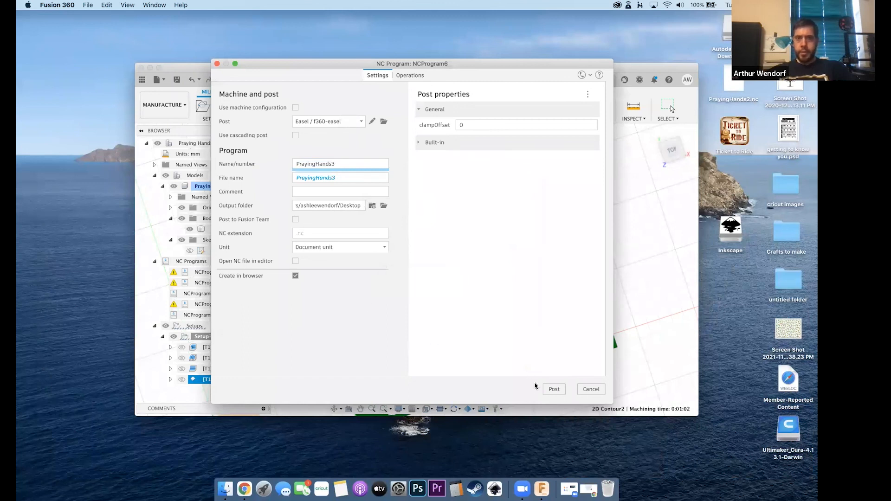
pyautogui.click(554, 389)
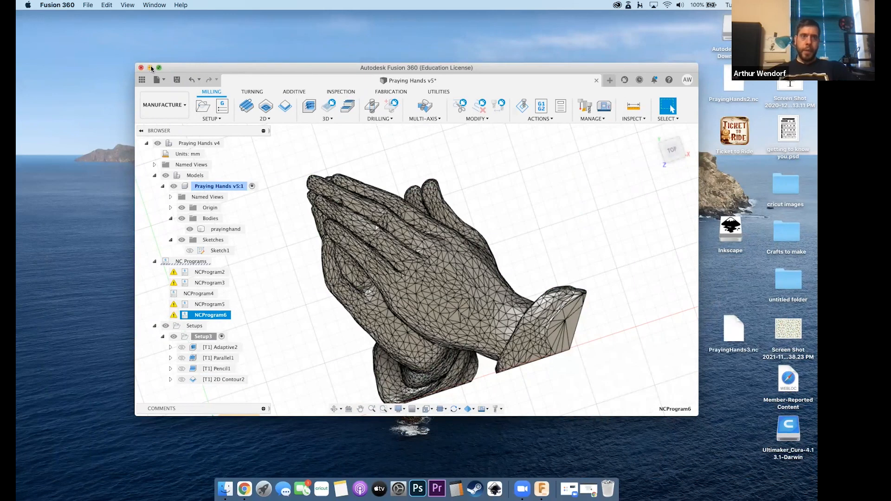
# Step: Minimize Fusion 360 and line up PrayingHands.nc, PrayingHands2.nc and PrayingHands3.nc side by side on the desktop
pyautogui.press('super+m')
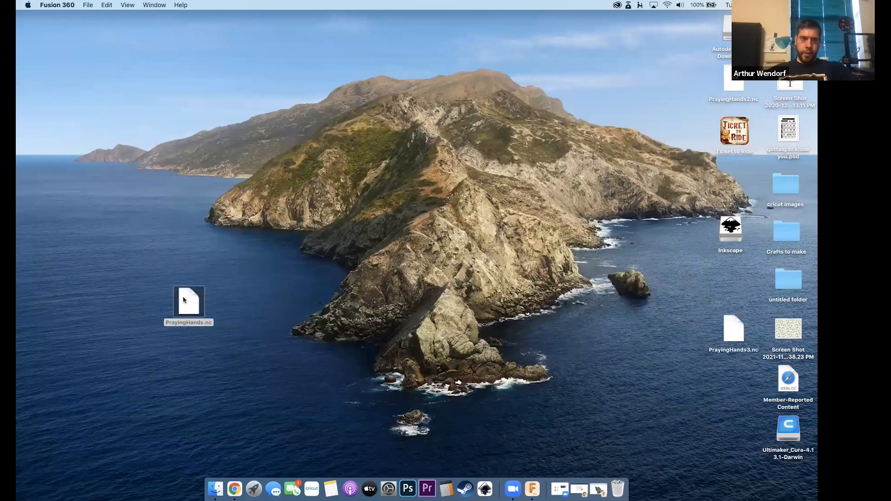
pyautogui.moveTo(189, 303); pyautogui.dragTo(94, 298)
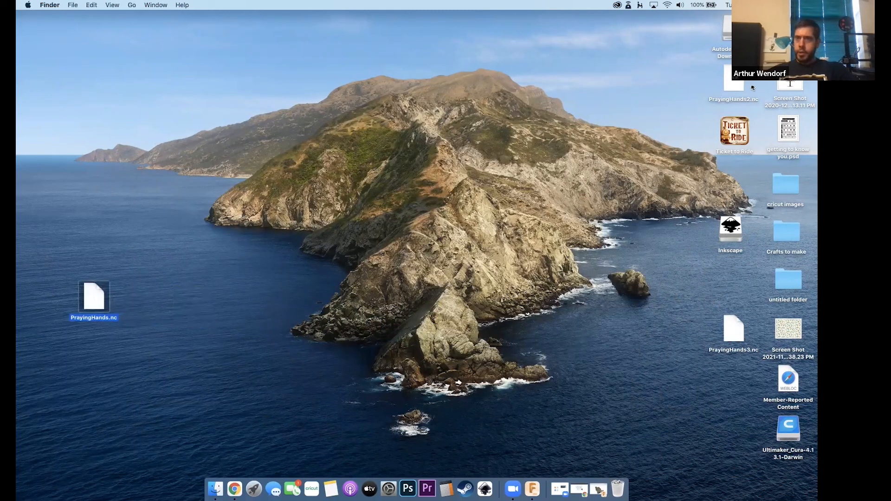
pyautogui.moveTo(739, 88); pyautogui.dragTo(154, 310)
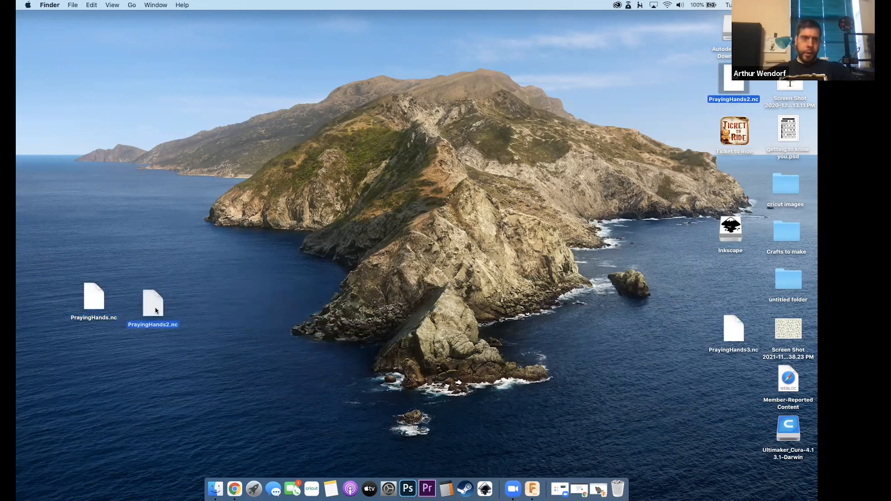
pyautogui.moveTo(722, 335); pyautogui.dragTo(196, 306)
pyautogui.click(284, 293)
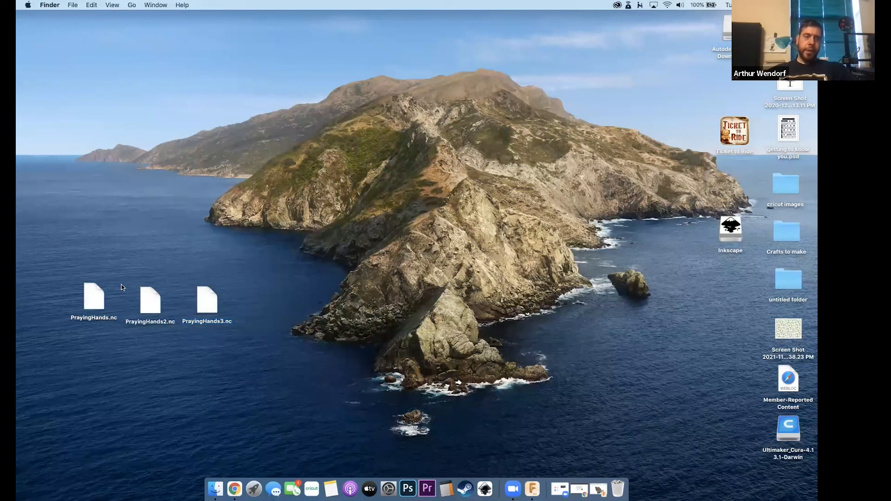